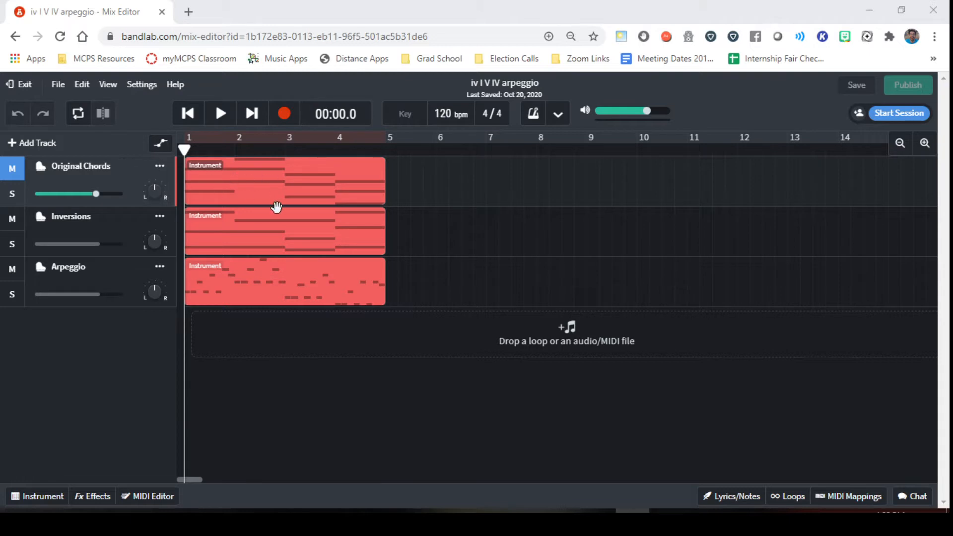
Add a new Drum Machine track to the project
{"action": "left_click", "coordinate": [49, 148]}
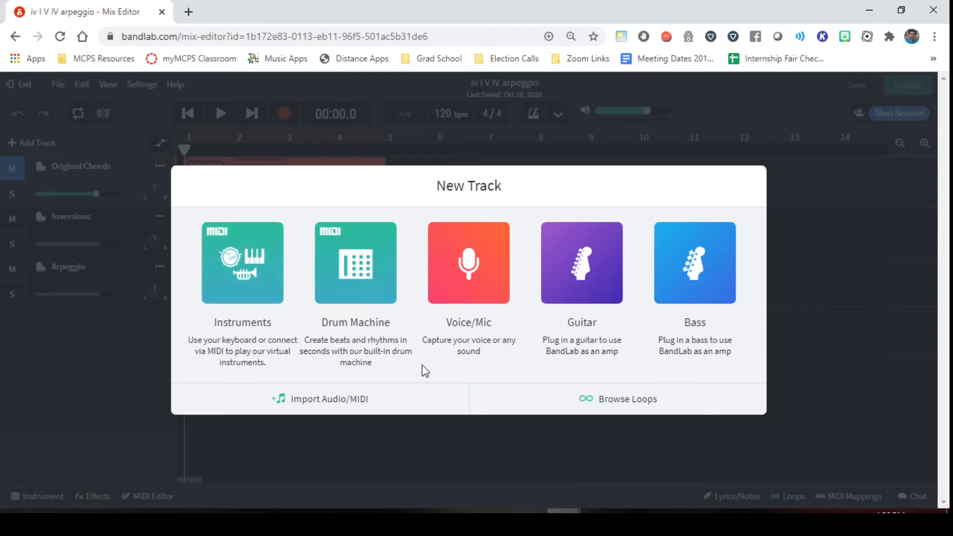
{"action": "left_click", "coordinate": [369, 287]}
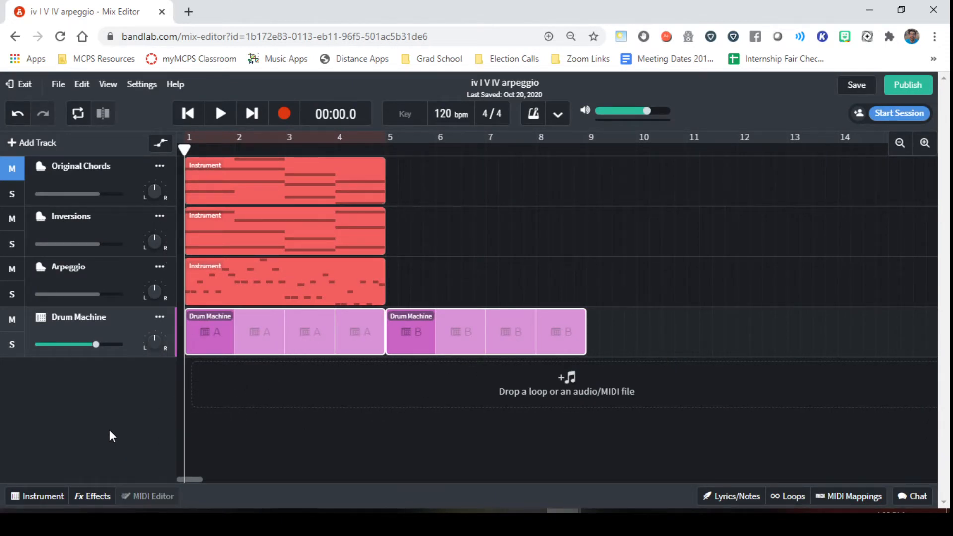
Switch to The Spell Book Volume II PDF and examine the drum rhythms by genre, especially the Funk/Disco kick and snare pattern
{"action": "left_click", "coordinate": [560, 5]}
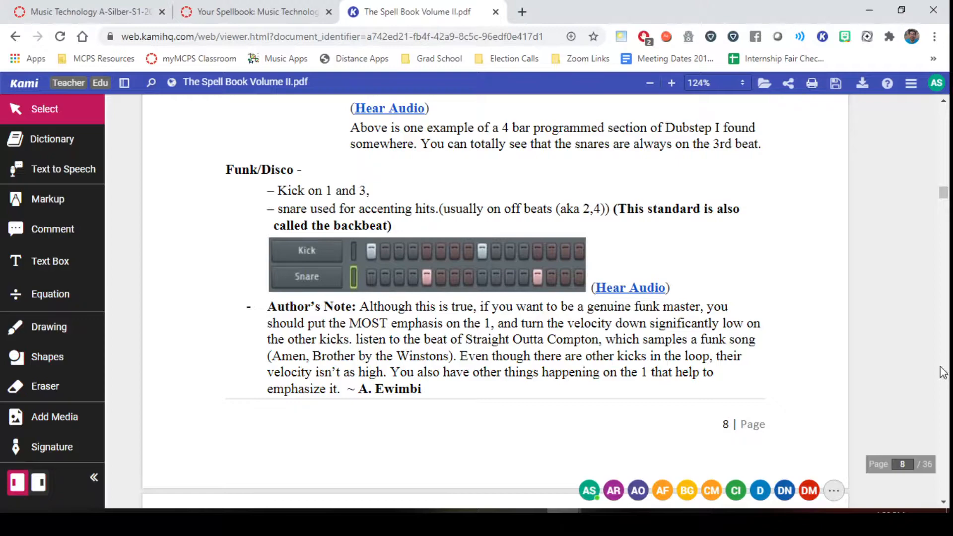
{"action": "scroll", "coordinate": [665, 341], "scroll_direction": "up", "scroll_amount": 19}
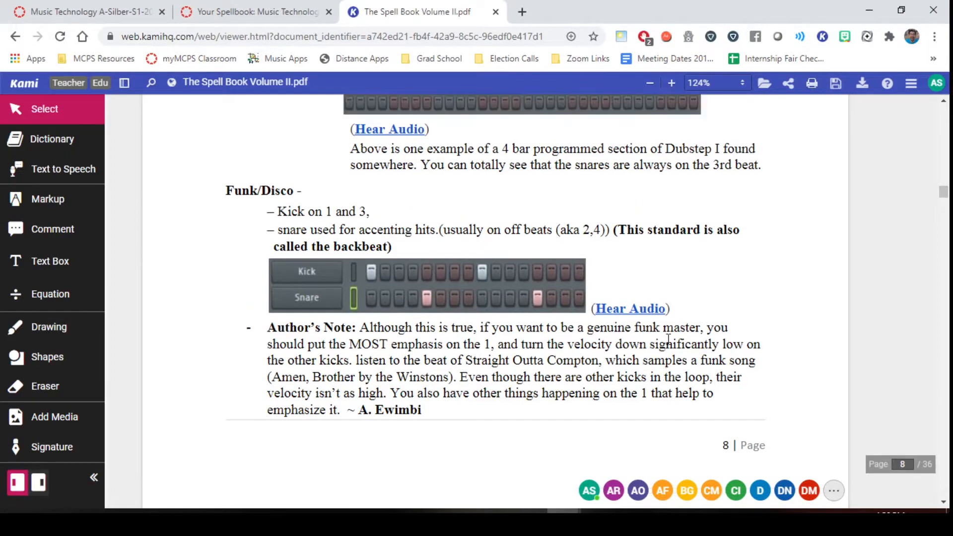
{"action": "scroll", "coordinate": [472, 288], "scroll_direction": "up", "scroll_amount": 20}
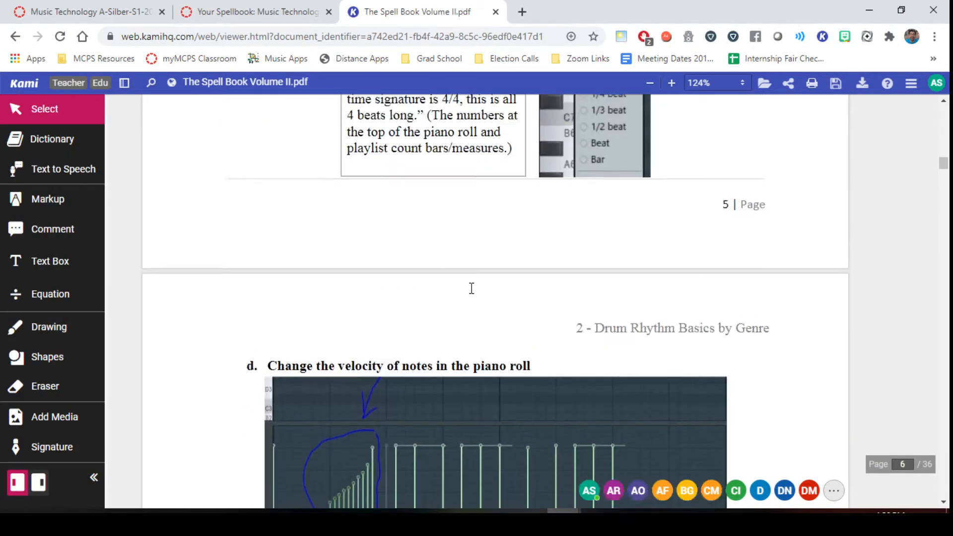
{"action": "scroll", "coordinate": [472, 288], "scroll_direction": "up", "scroll_amount": 10}
{"action": "scroll", "coordinate": [325, 207], "scroll_direction": "down", "scroll_amount": 8}
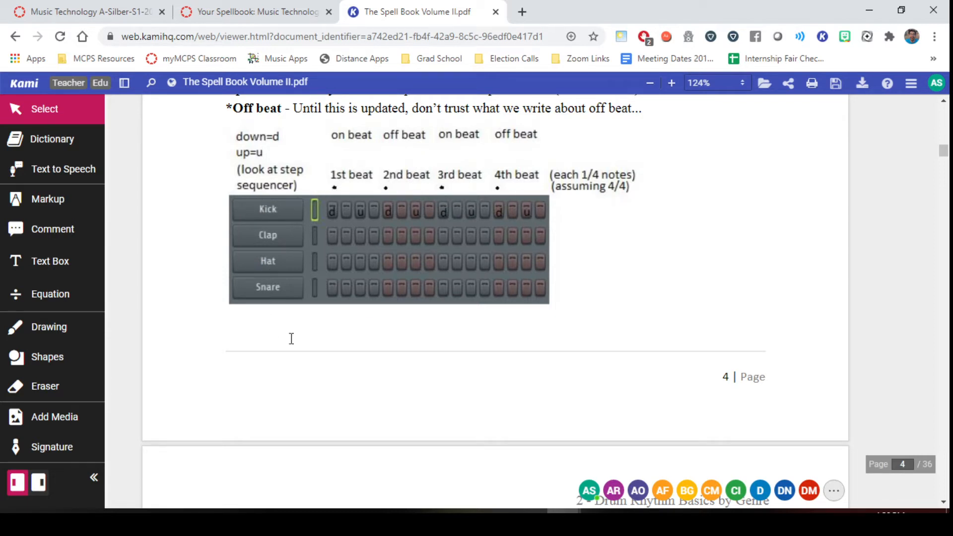
{"action": "scroll", "coordinate": [343, 331], "scroll_direction": "down", "scroll_amount": 15}
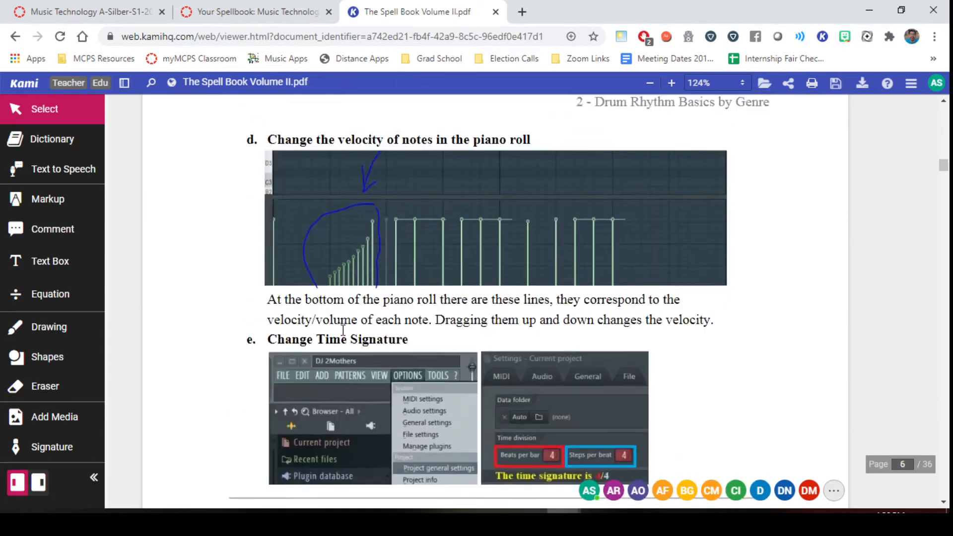
{"action": "scroll", "coordinate": [343, 330], "scroll_direction": "down", "scroll_amount": 15}
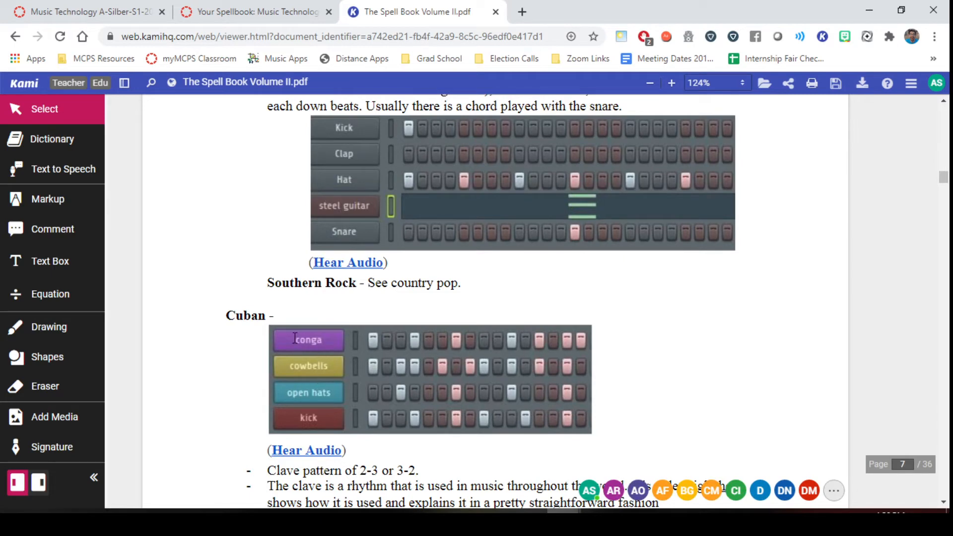
{"action": "scroll", "coordinate": [346, 428], "scroll_direction": "down", "scroll_amount": 15}
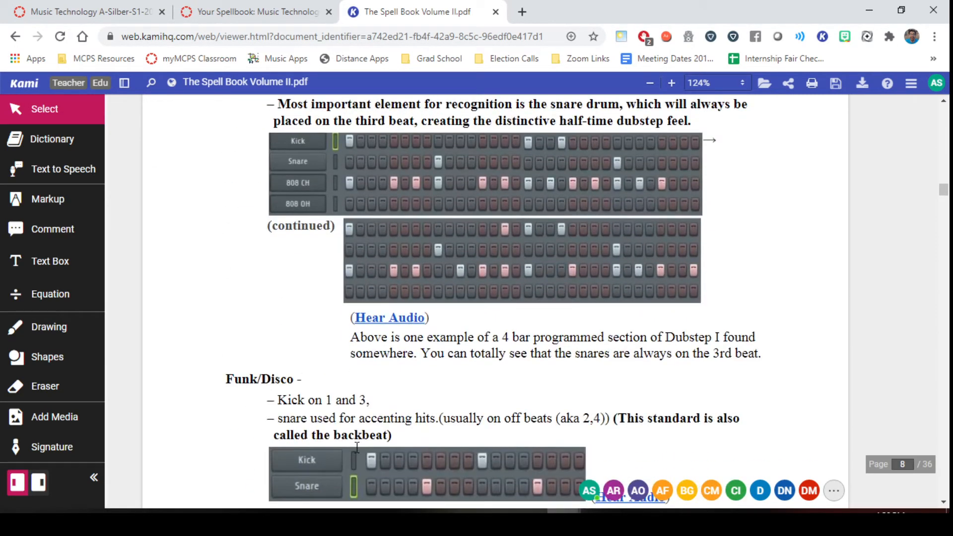
{"action": "scroll", "coordinate": [349, 222], "scroll_direction": "down", "scroll_amount": 15}
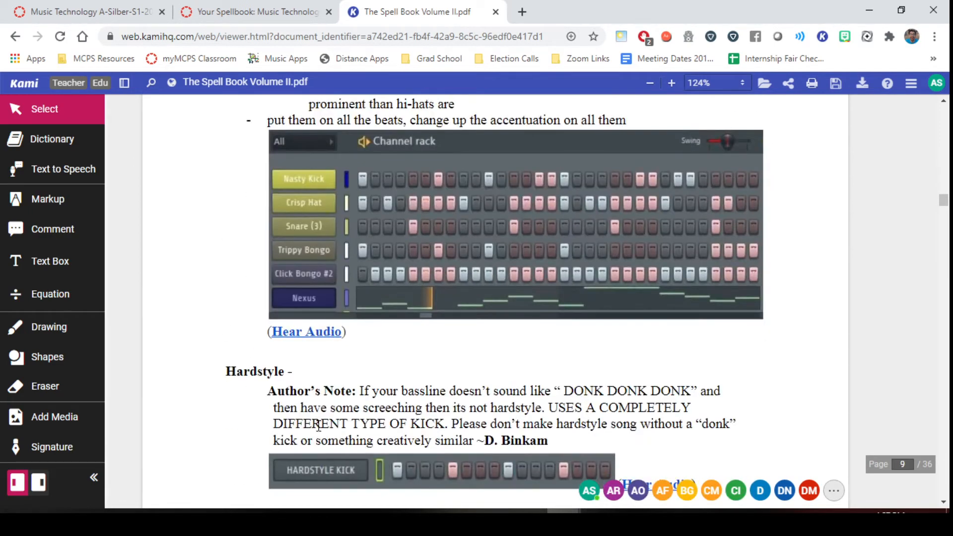
{"action": "scroll", "coordinate": [319, 426], "scroll_direction": "up", "scroll_amount": 14}
{"action": "scroll", "coordinate": [326, 412], "scroll_direction": "down", "scroll_amount": 5}
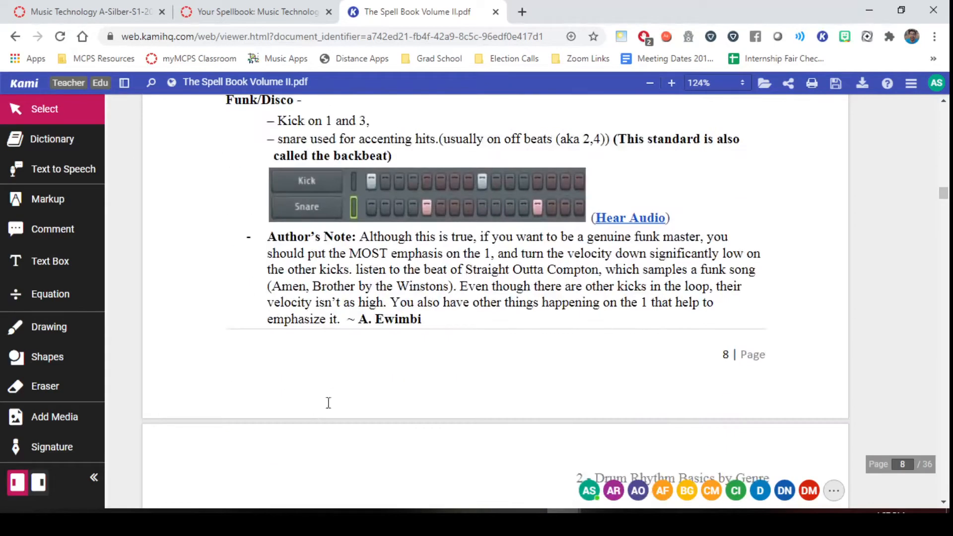
{"action": "scroll", "coordinate": [316, 325], "scroll_direction": "up", "scroll_amount": 3}
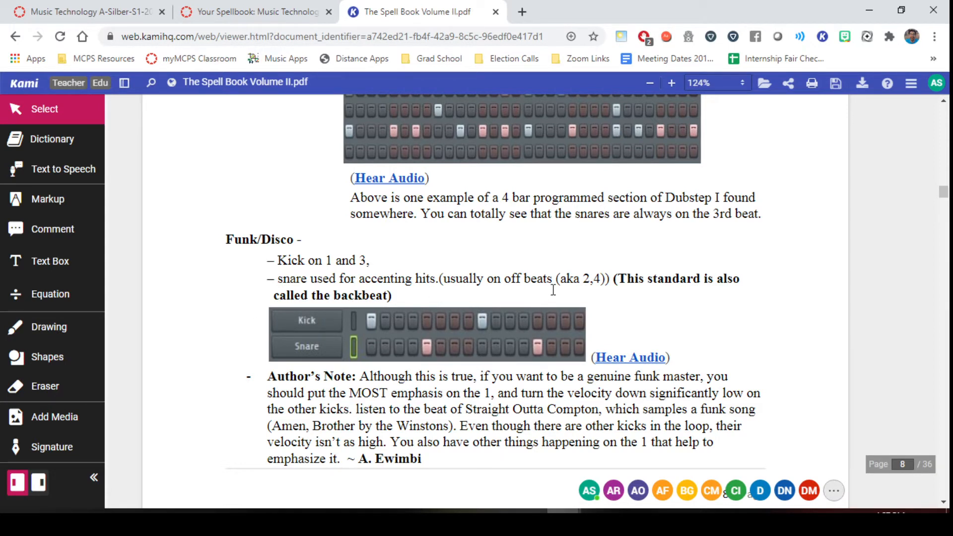
Switch back to the BandLab project and open the Drum Machine track's pattern grid
{"action": "left_click", "coordinate": [287, 7]}
{"action": "left_click", "coordinate": [424, 7]}
{"action": "left_click", "coordinate": [868, 9]}
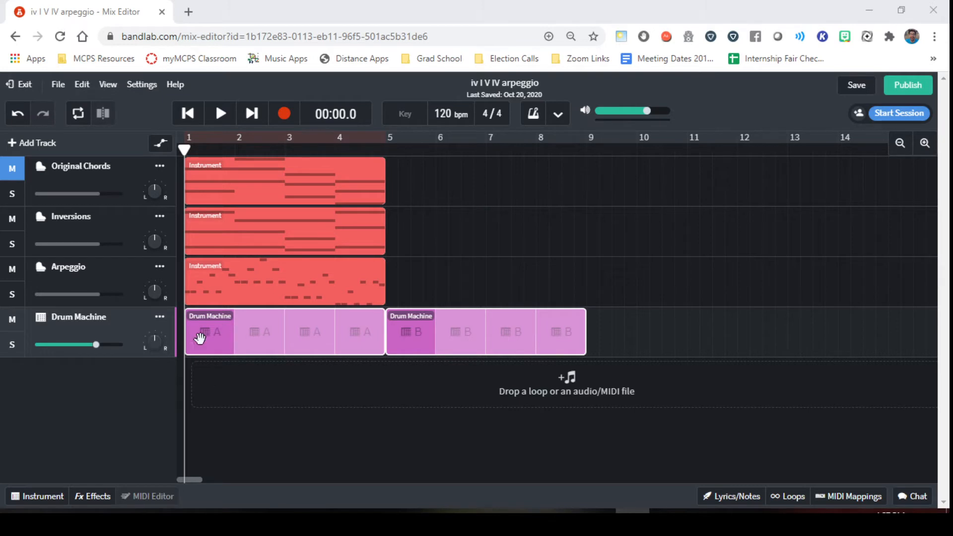
{"action": "left_click", "coordinate": [44, 499]}
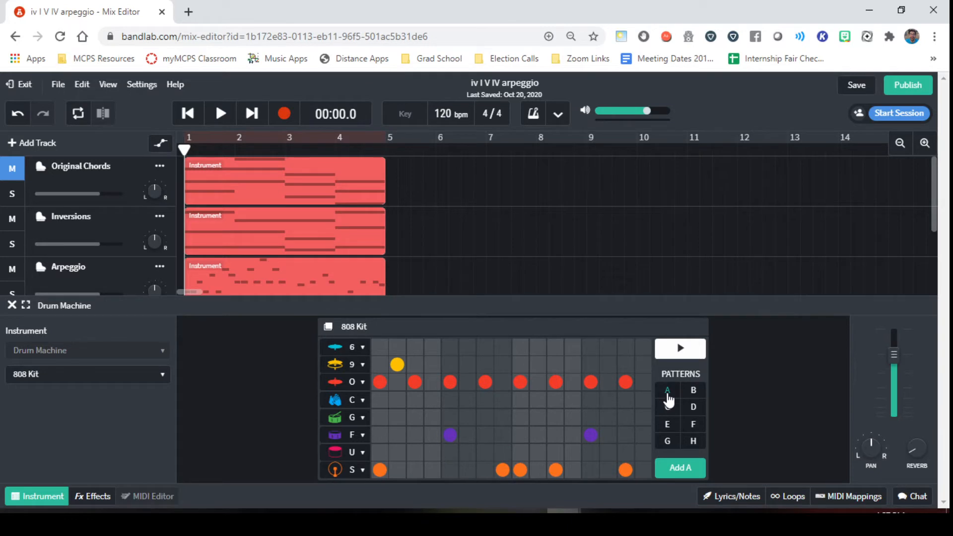
{"action": "left_click", "coordinate": [12, 305]}
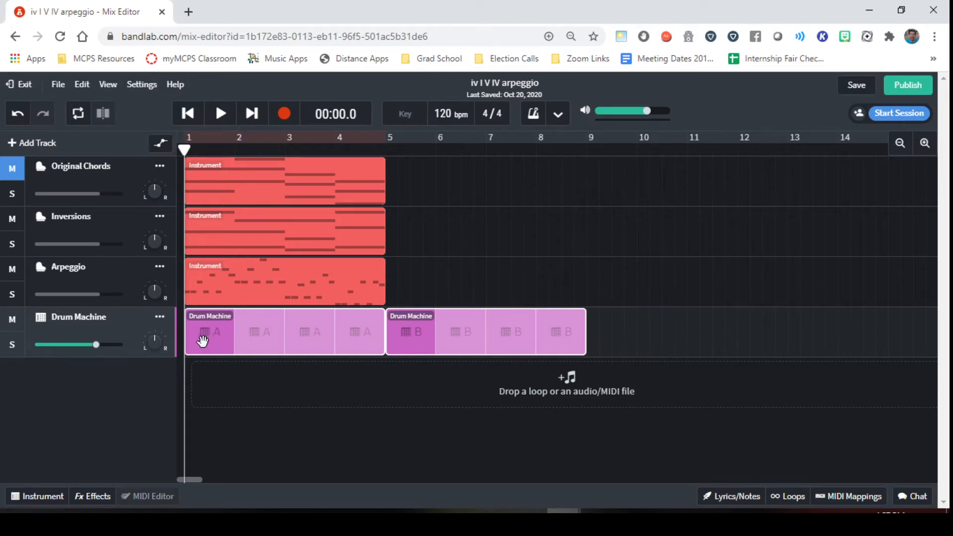
{"action": "left_click", "coordinate": [41, 498]}
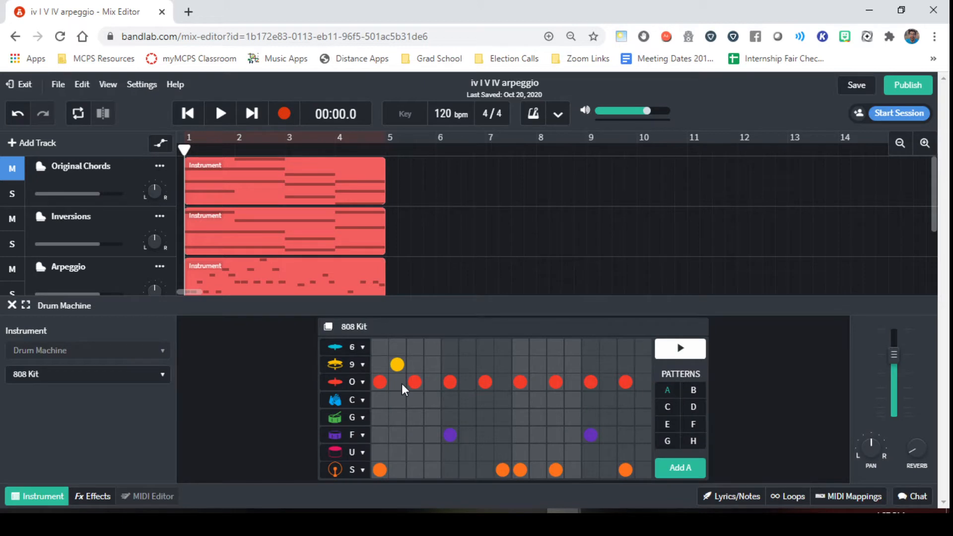
Clear every hit from the red cymbal row (O) of drum pattern A
{"action": "left_click", "coordinate": [380, 382]}
{"action": "left_click", "coordinate": [415, 382]}
{"action": "left_click", "coordinate": [450, 382]}
{"action": "left_click", "coordinate": [485, 382]}
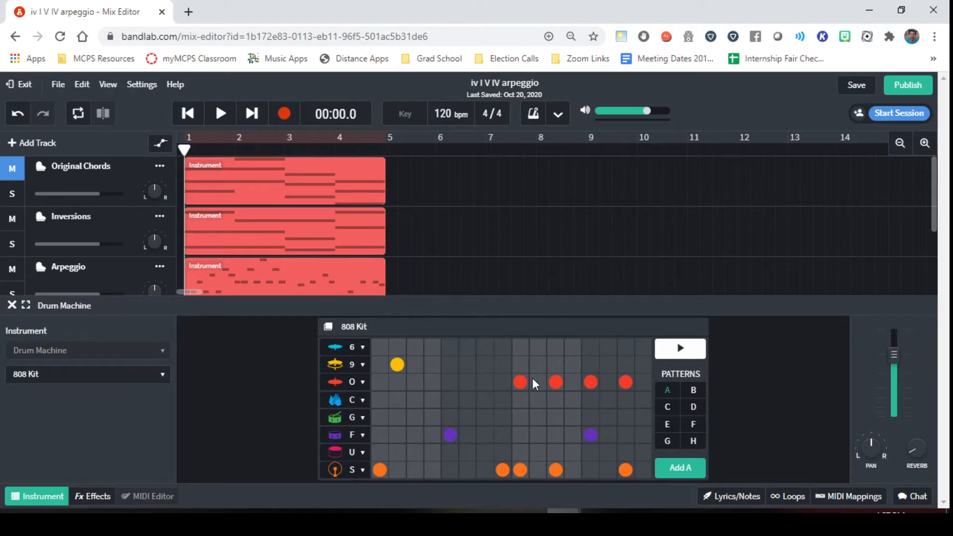
{"action": "left_click", "coordinate": [533, 384]}
{"action": "left_click", "coordinate": [523, 383]}
{"action": "left_click", "coordinate": [537, 384]}
{"action": "left_click", "coordinate": [539, 383]}
{"action": "left_click", "coordinate": [557, 383]}
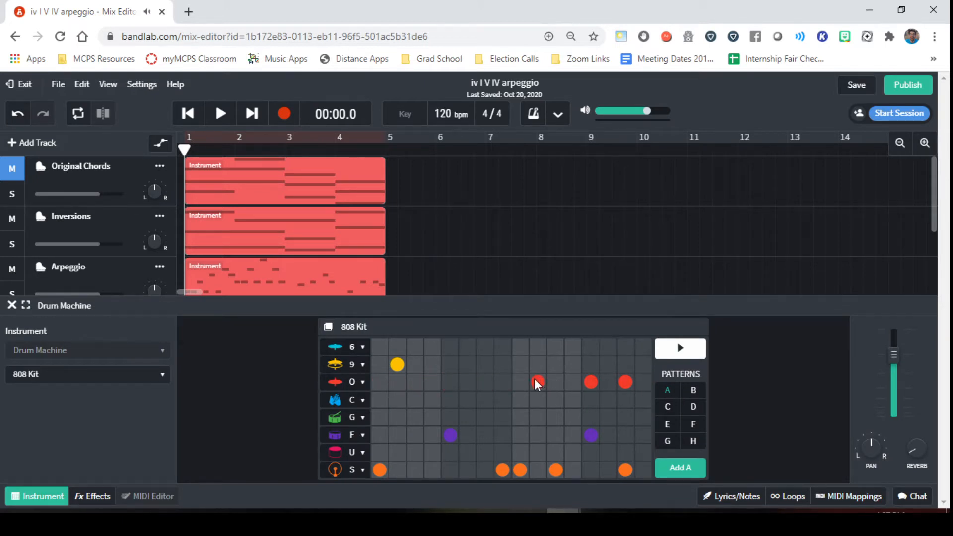
{"action": "left_click", "coordinate": [538, 382]}
{"action": "left_click", "coordinate": [590, 382]}
{"action": "left_click", "coordinate": [626, 382]}
Remove the remaining snare (F), kick (S) and yellow cymbal (9) hits so that pattern A is empty
{"action": "left_click", "coordinate": [590, 435]}
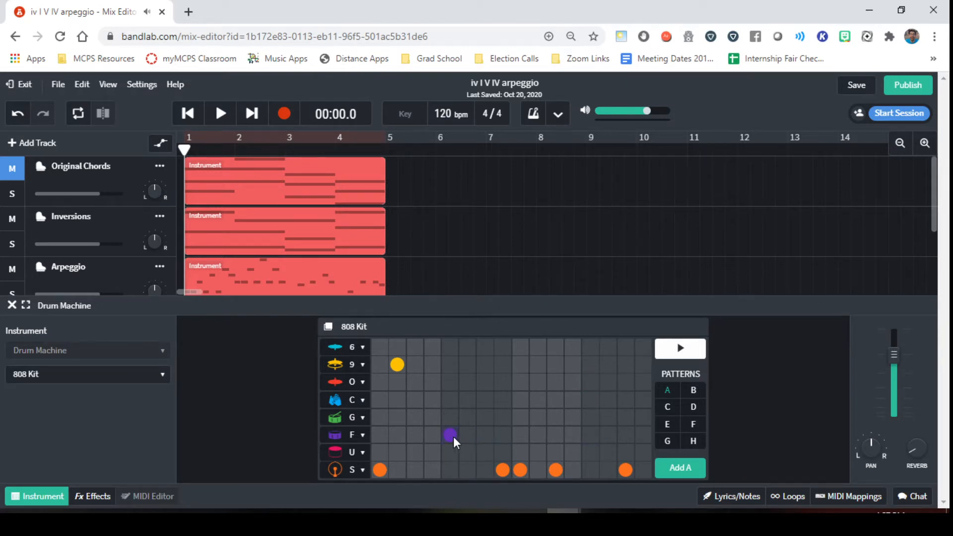
{"action": "left_click", "coordinate": [450, 435]}
{"action": "left_click", "coordinate": [503, 470]}
{"action": "left_click", "coordinate": [520, 469]}
{"action": "left_click", "coordinate": [380, 470]}
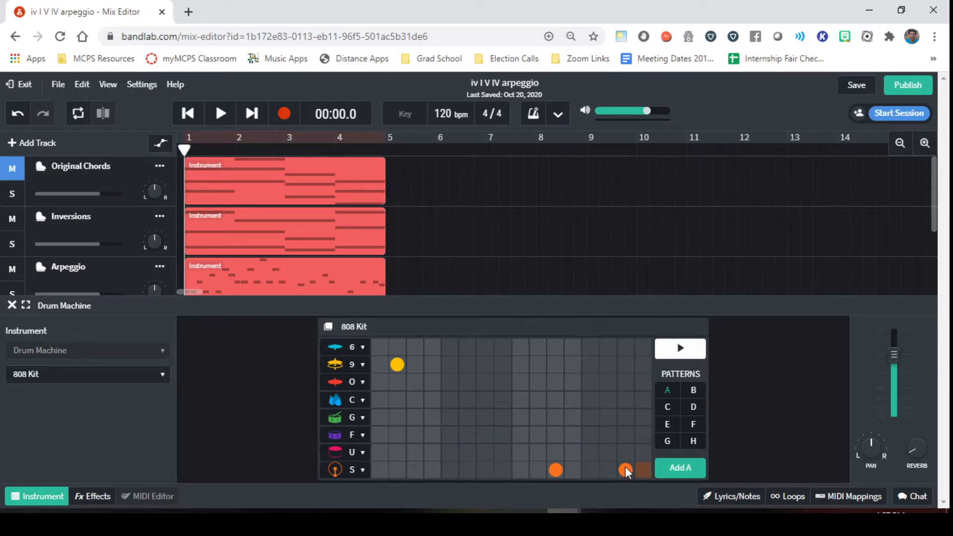
{"action": "left_click", "coordinate": [556, 470]}
{"action": "left_click", "coordinate": [626, 470]}
{"action": "left_click", "coordinate": [397, 364]}
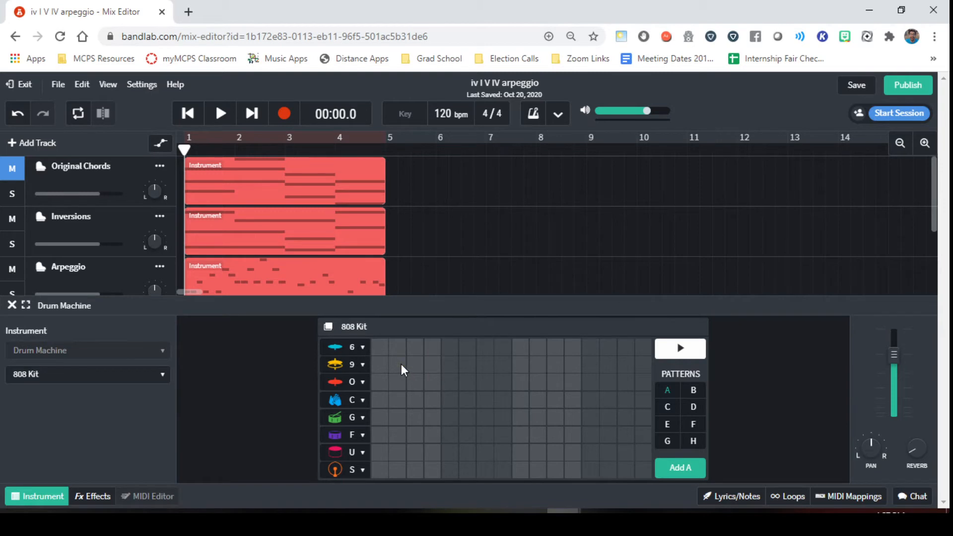
Keep Crash Cymbal as the first row's sound and change the drum machine's kit to Funk Kit
{"action": "left_click", "coordinate": [362, 347]}
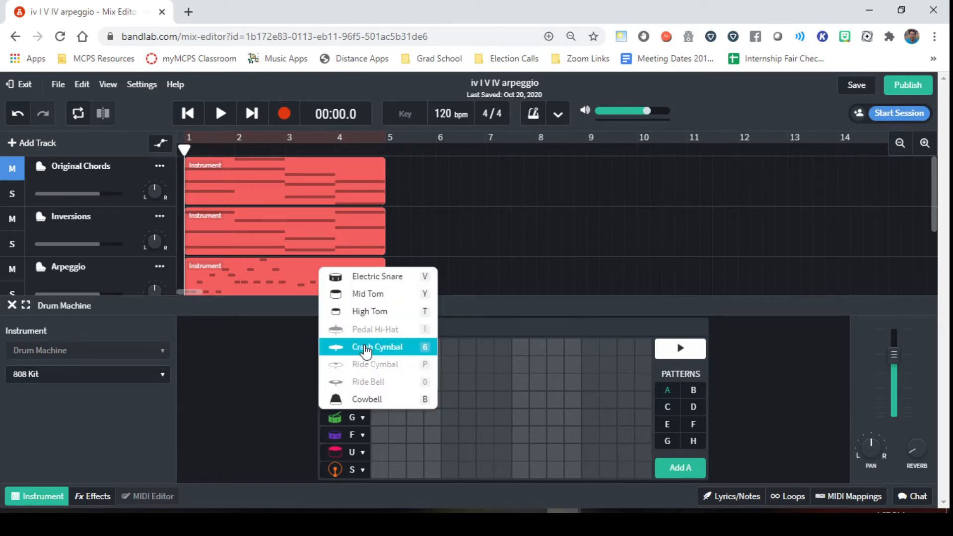
{"action": "left_click", "coordinate": [365, 350]}
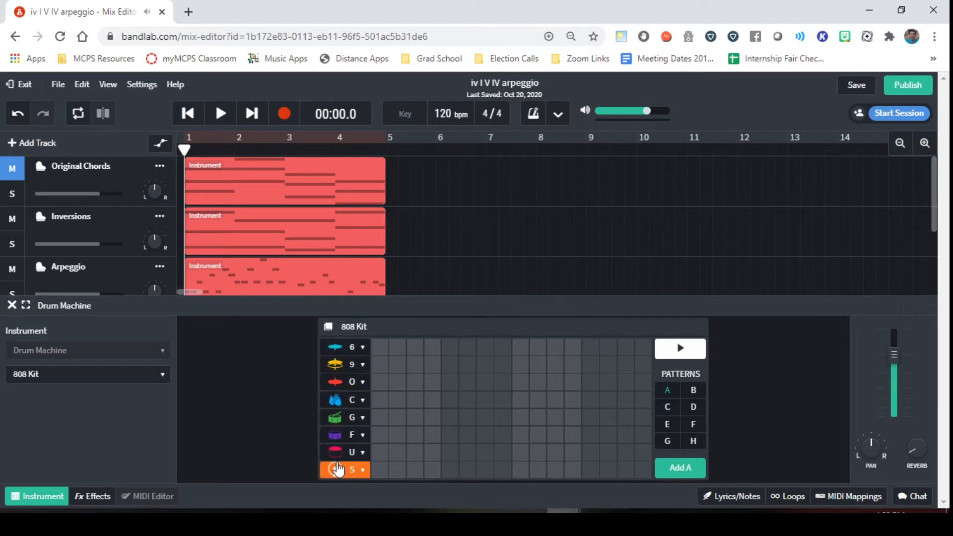
{"action": "left_click", "coordinate": [160, 374]}
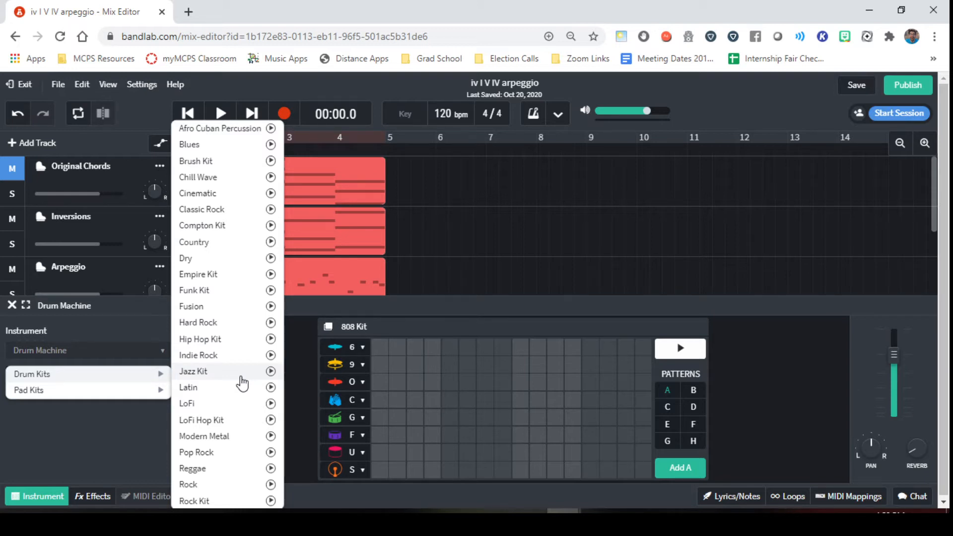
{"action": "left_click", "coordinate": [244, 290]}
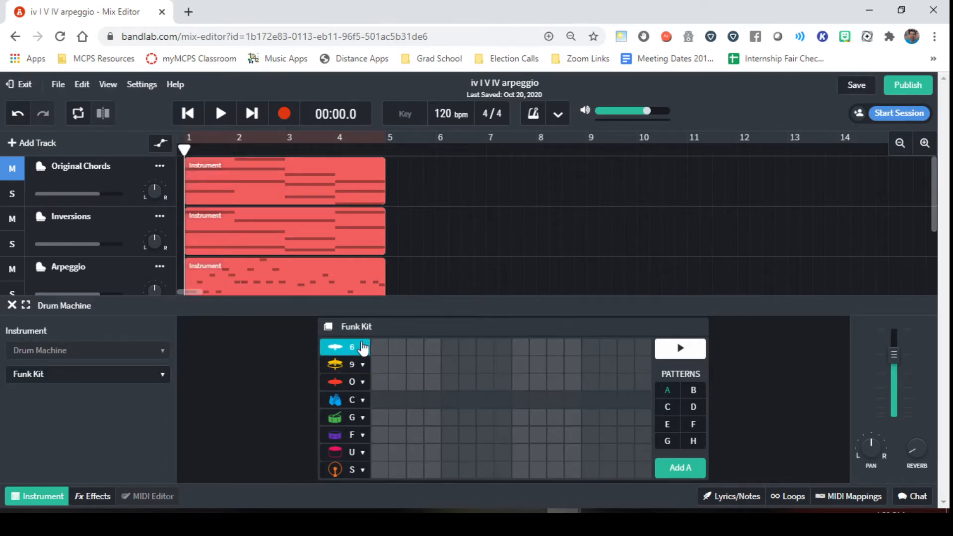
Place snare (F) hits on beats 2 and 4 of pattern A
{"action": "left_click", "coordinate": [362, 348]}
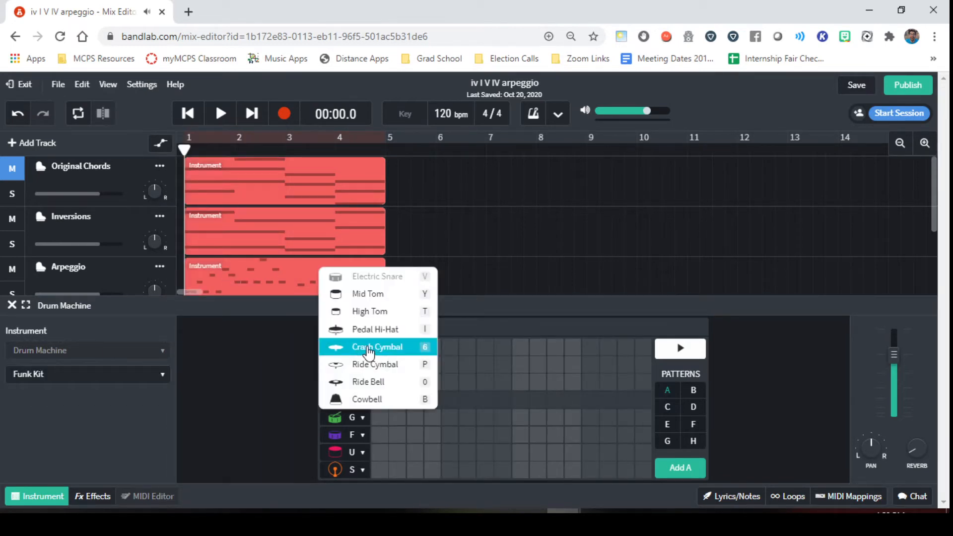
{"action": "left_click", "coordinate": [368, 350]}
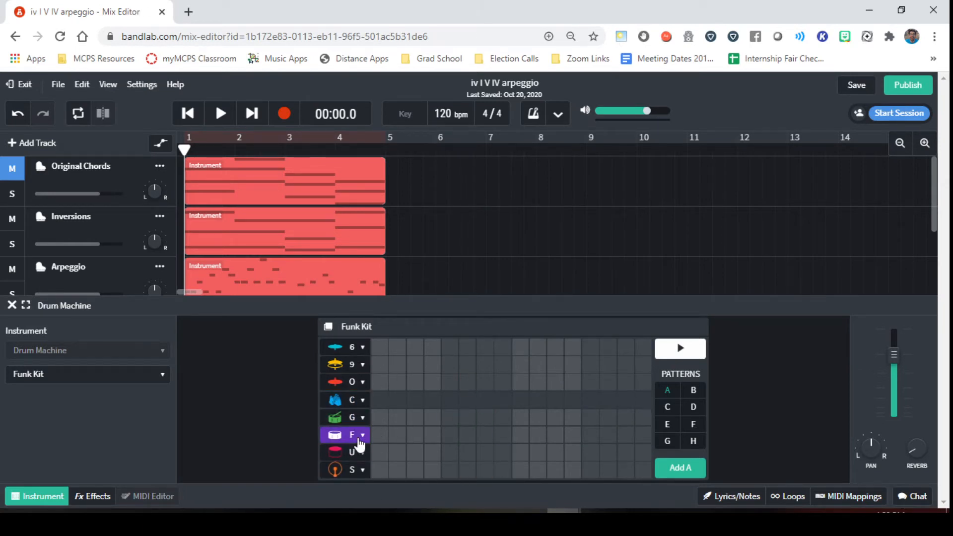
{"action": "left_click", "coordinate": [360, 443]}
{"action": "left_click", "coordinate": [268, 393]}
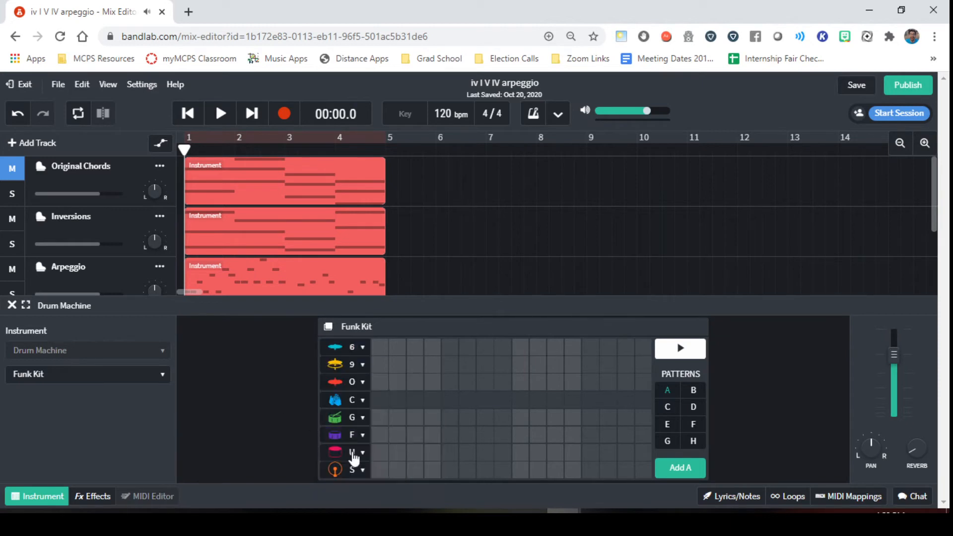
{"action": "left_click", "coordinate": [450, 435]}
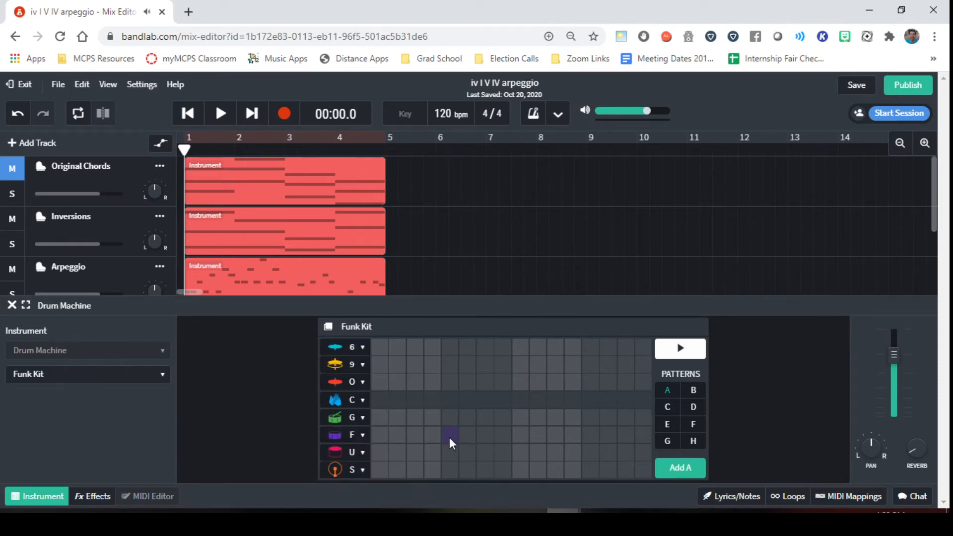
{"action": "left_click", "coordinate": [591, 435]}
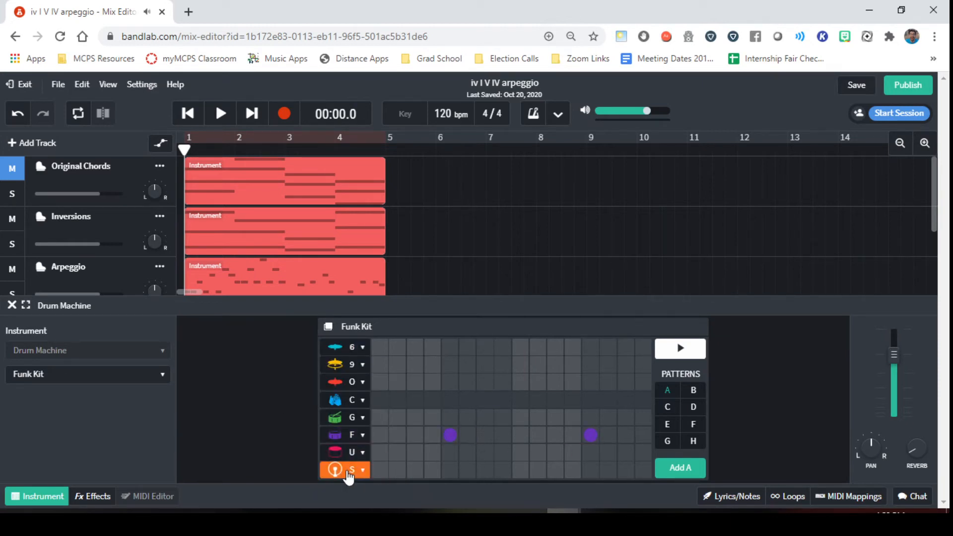
Try a kick hit on beat 1 of pattern A, keeping Kick as the sound of the S row
{"action": "left_click", "coordinate": [353, 470]}
{"action": "left_click", "coordinate": [253, 452]}
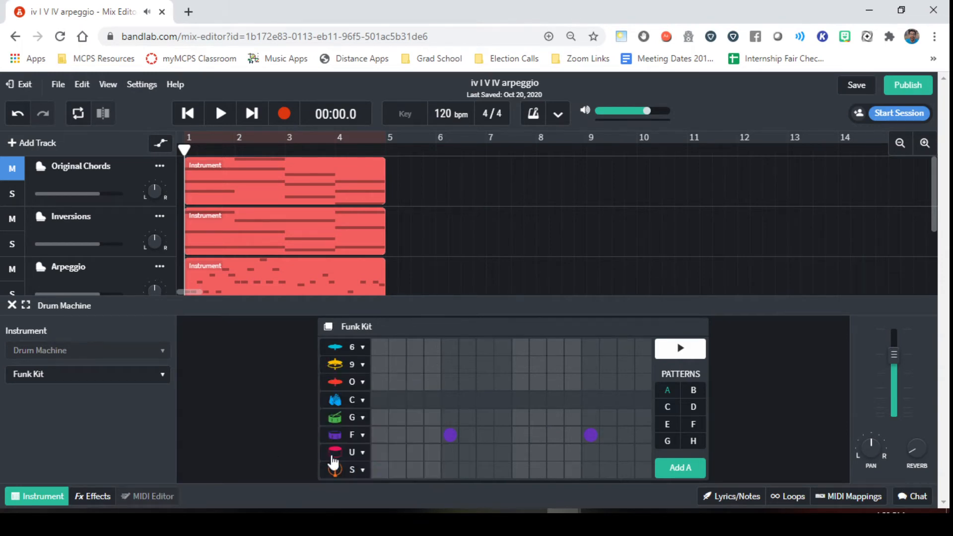
{"action": "left_click", "coordinate": [336, 473]}
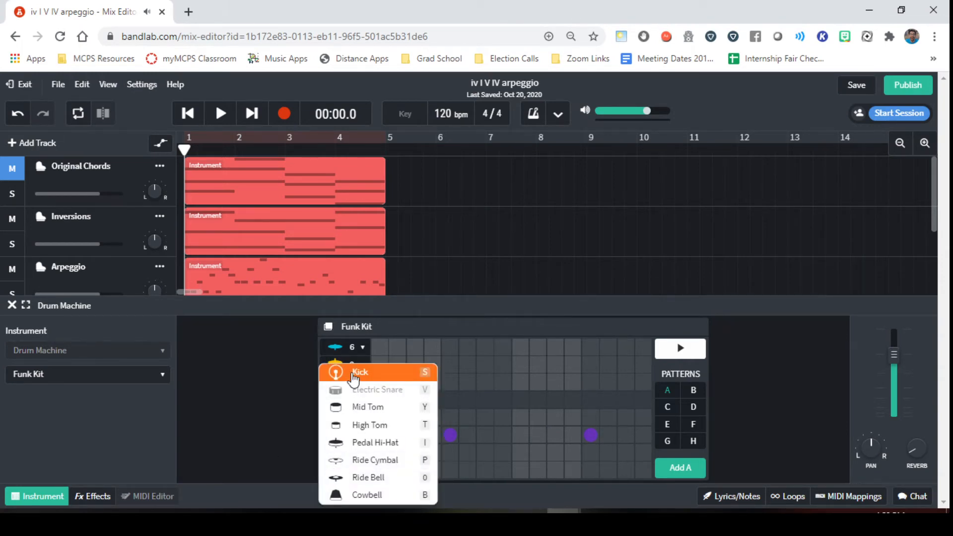
{"action": "left_click", "coordinate": [347, 373]}
{"action": "left_click", "coordinate": [377, 470]}
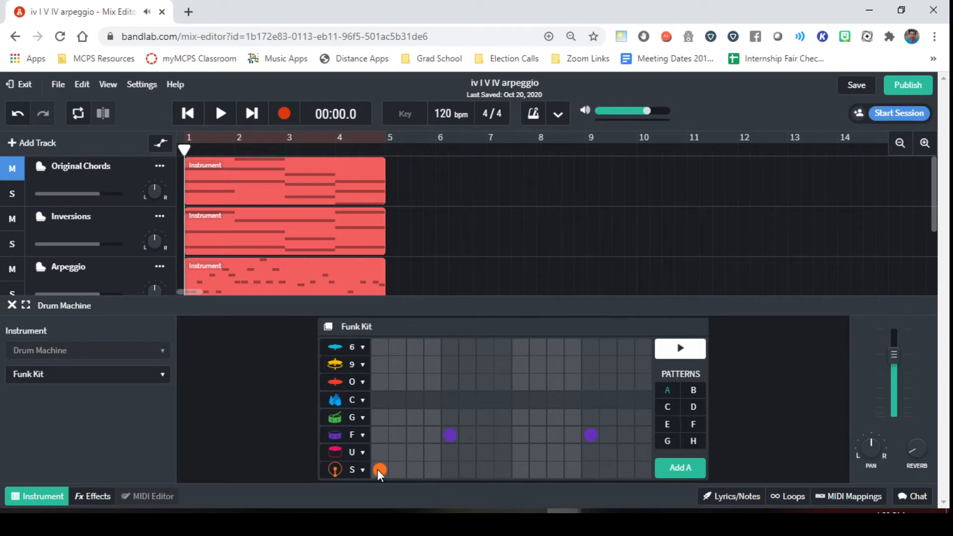
{"action": "left_click", "coordinate": [377, 470]}
Audition the Funk Kit's kick and snare sounds as a short rhythm
{"action": "key", "text": "s"}
{"action": "key", "text": "s"}
{"action": "key", "text": "f"}
{"action": "key", "text": "s"}
{"action": "key", "text": "s"}
Switch to The Spell Book PDF to check the Funk/Disco kick and snare pattern
{"action": "key", "text": "alt+Tab"}
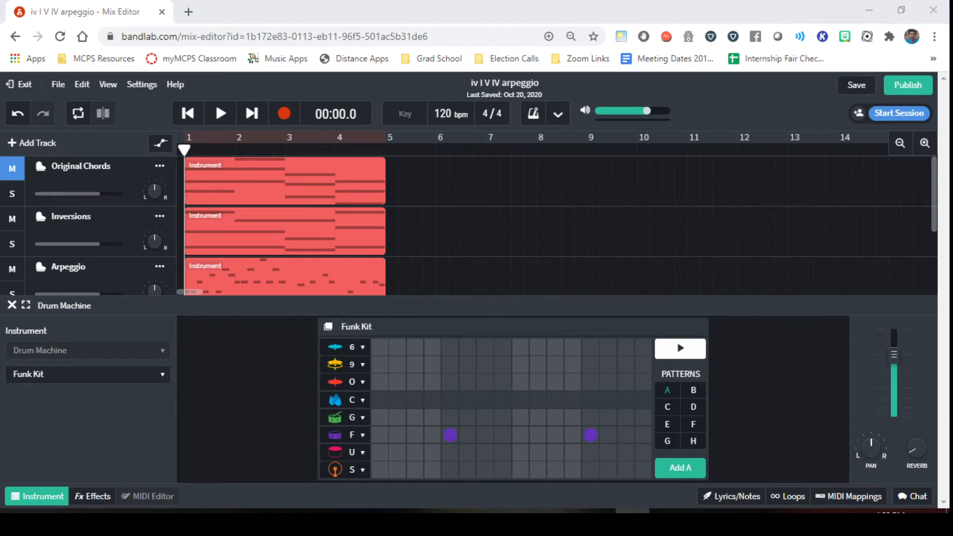
{"action": "key", "text": "alt+Tab"}
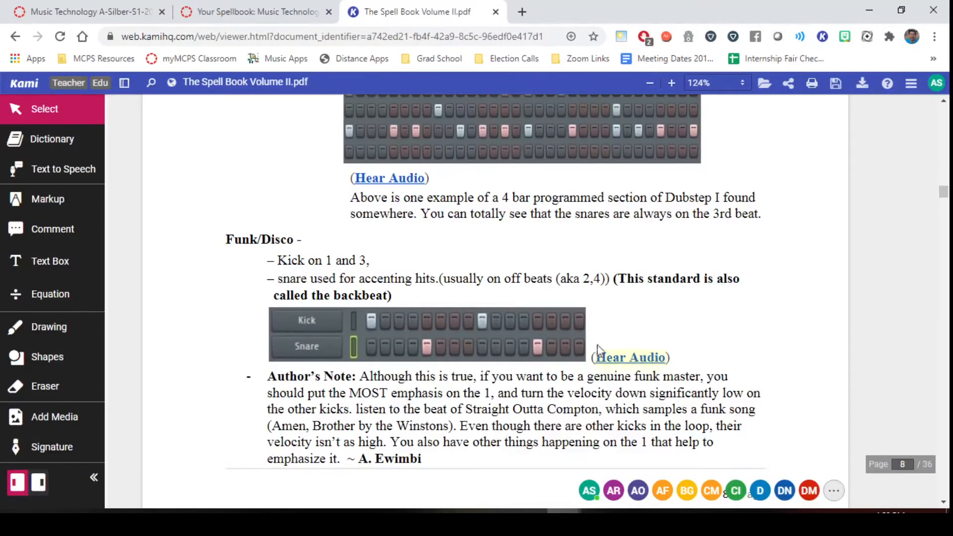
Switch back to BandLab and place kick (S) hits on beats 1 and 3 of pattern A
{"action": "key", "text": "alt+Tab"}
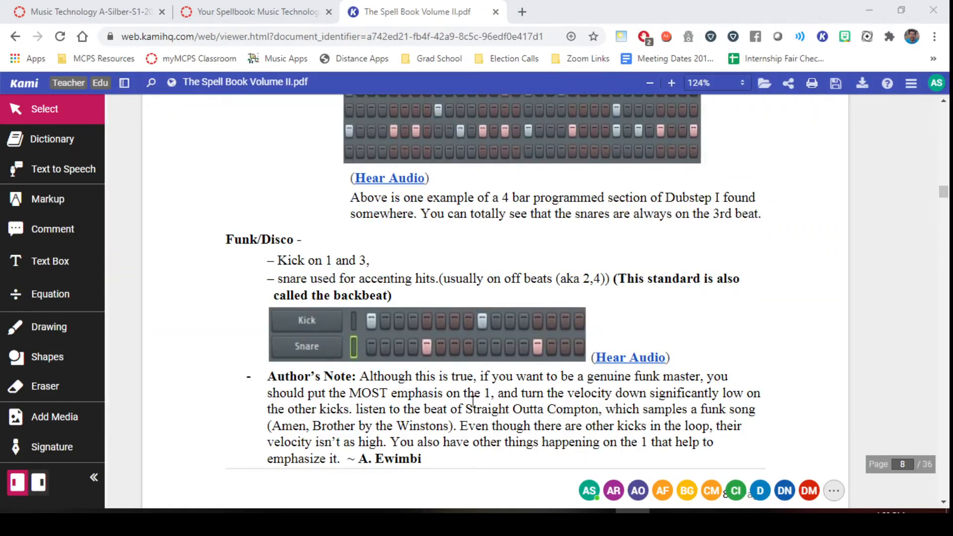
{"action": "key", "text": "alt+Tab"}
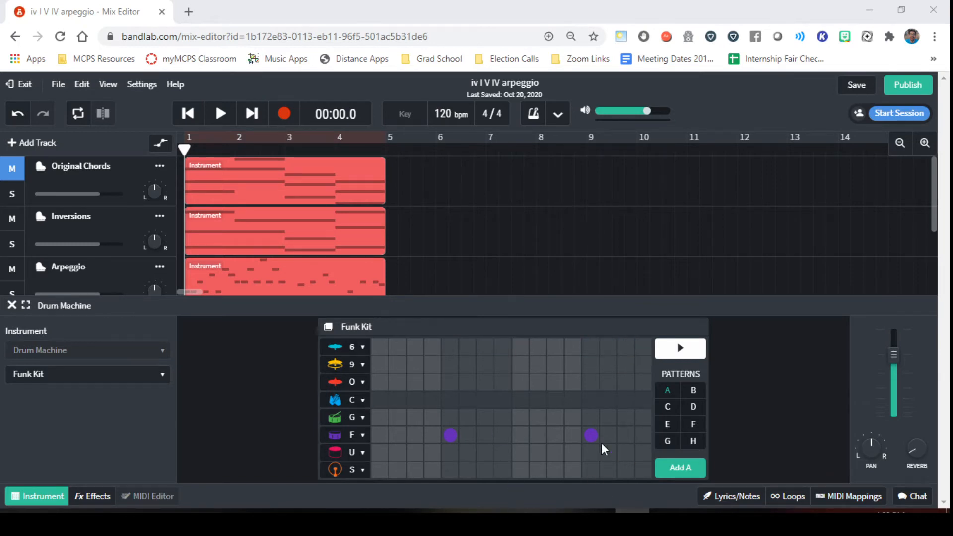
{"action": "left_click", "coordinate": [378, 472]}
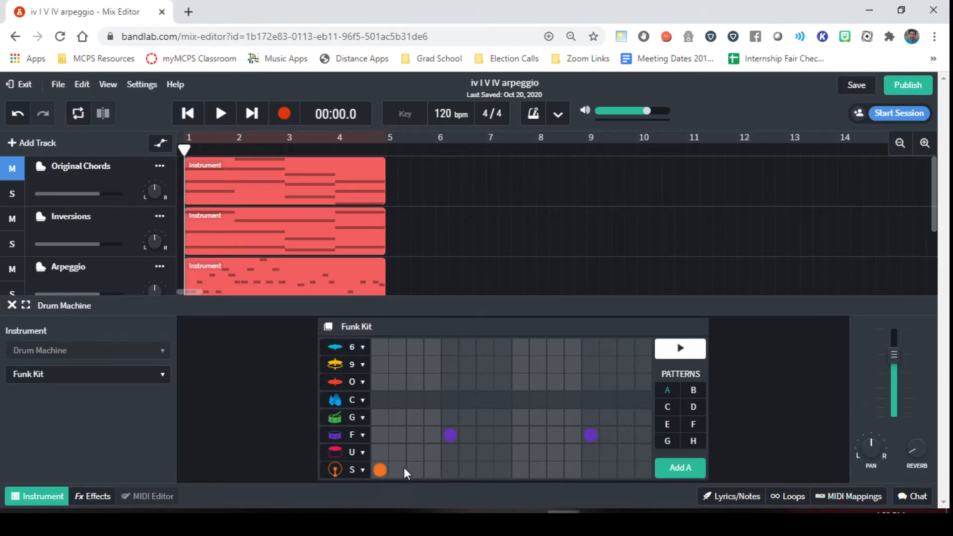
Audition pattern A by itself and together with the other tracks from the start of the project
{"action": "left_click", "coordinate": [675, 353]}
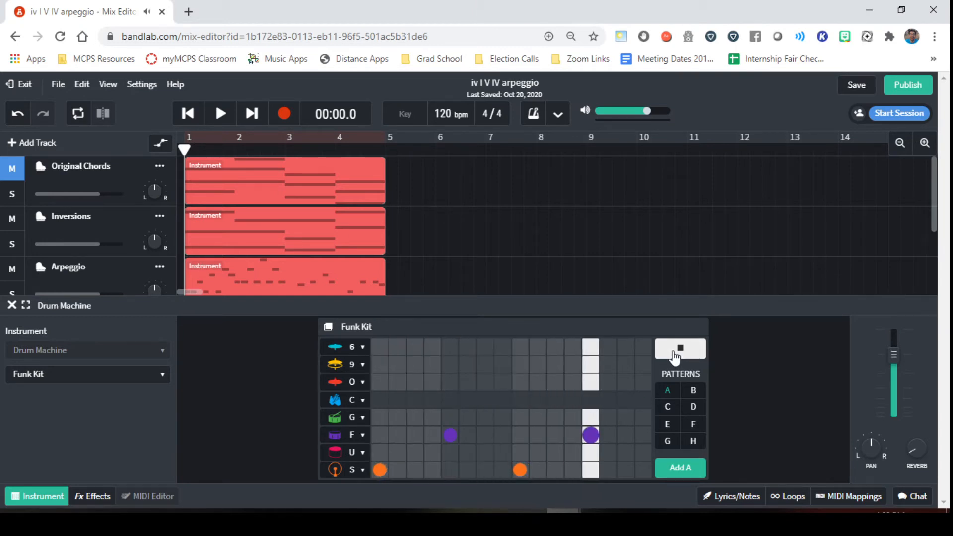
{"action": "left_click", "coordinate": [675, 353]}
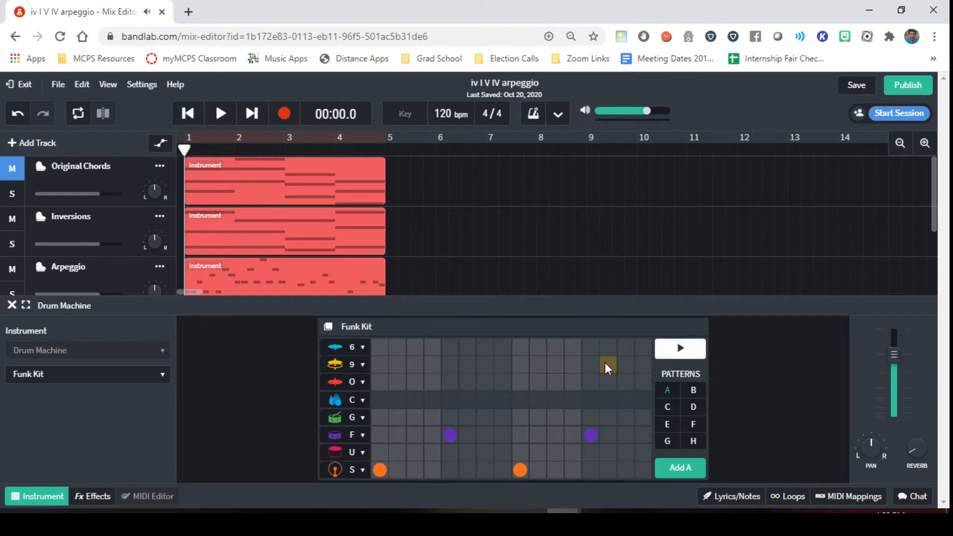
{"action": "scroll", "coordinate": [491, 199], "scroll_direction": "down", "scroll_amount": 1}
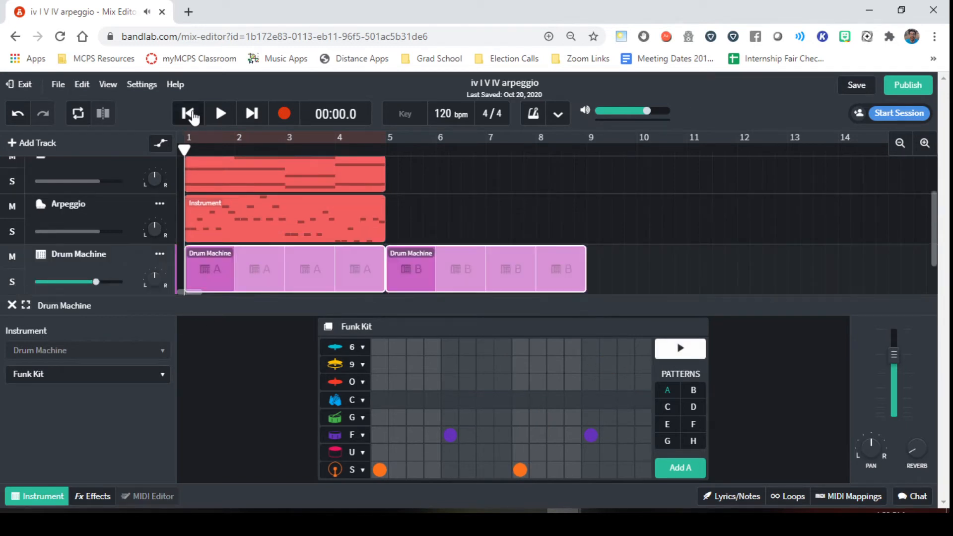
{"action": "left_click", "coordinate": [221, 114]}
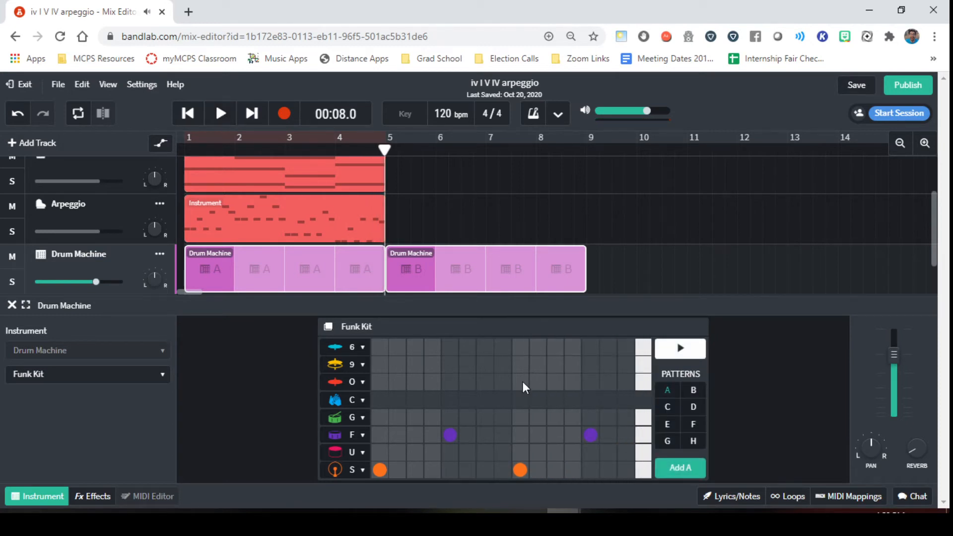
Show pattern B and play its region from bar 5, returning the playhead to the start of the project
{"action": "left_click", "coordinate": [694, 391]}
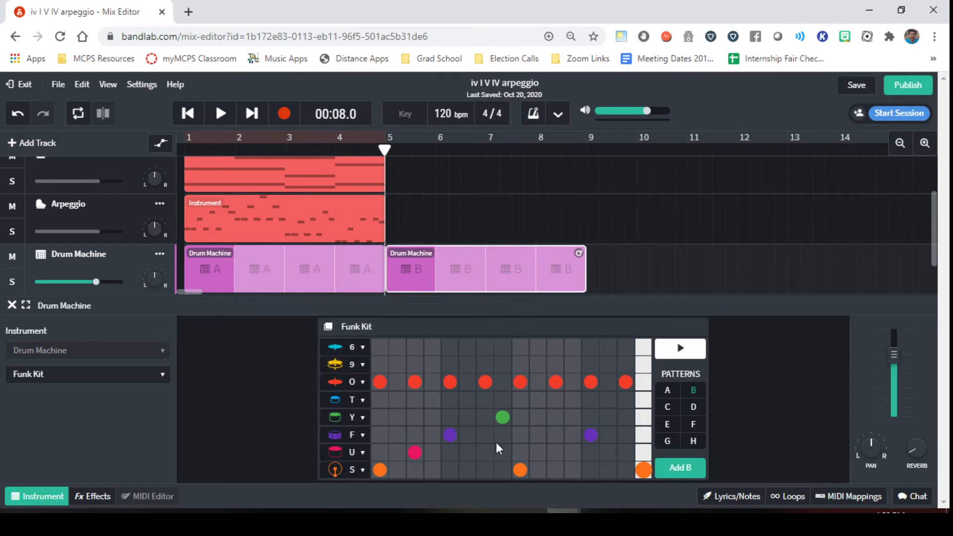
{"action": "left_click", "coordinate": [222, 116]}
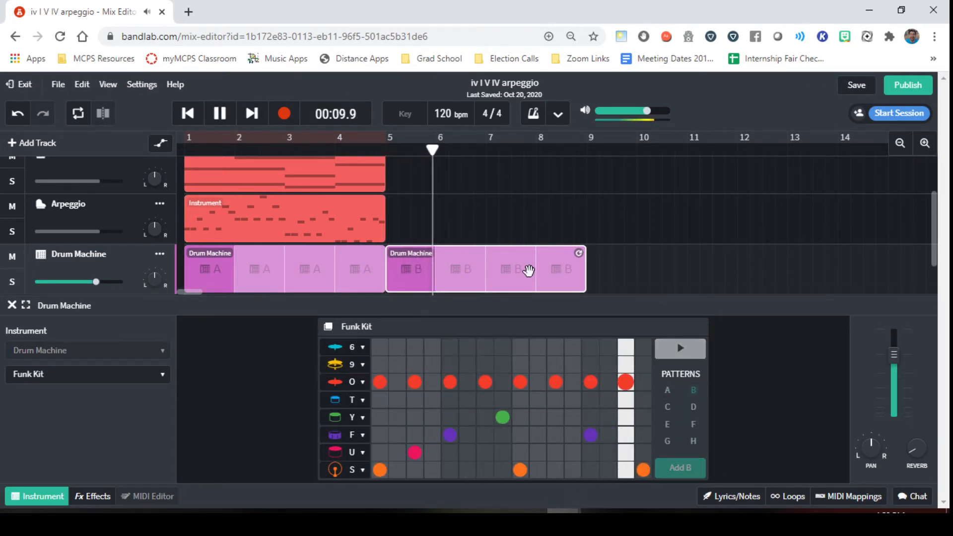
{"action": "left_click", "coordinate": [221, 115]}
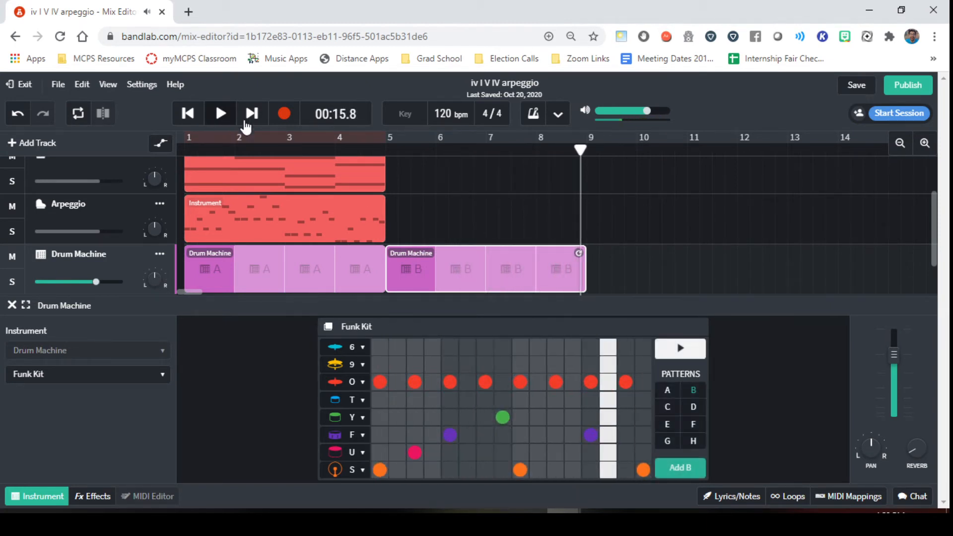
{"action": "left_click_drag", "start_coordinate": [580, 151], "coordinate": [182, 165]}
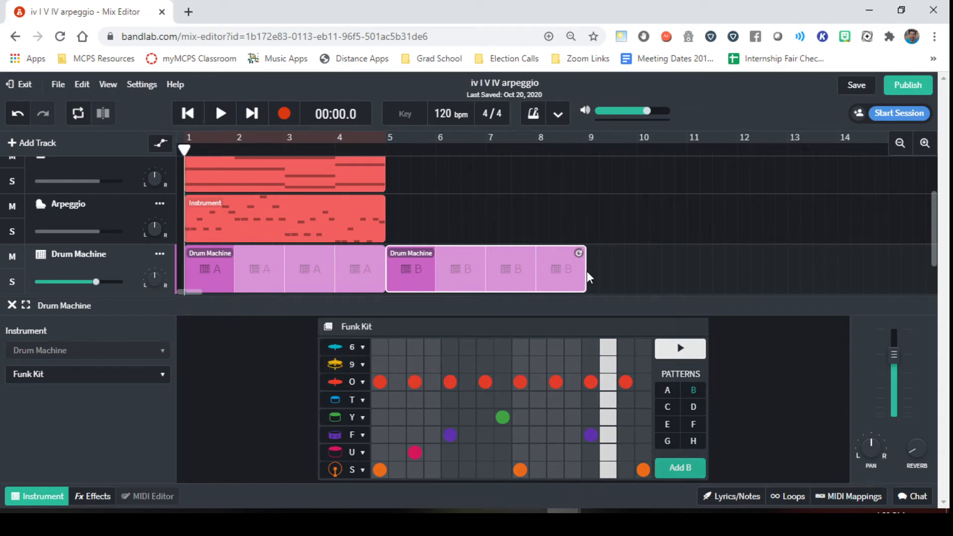
Delete the pattern B region in bars 5 to 8 of the Drum Machine track
{"action": "left_click", "coordinate": [404, 254]}
{"action": "right_click", "coordinate": [404, 255]}
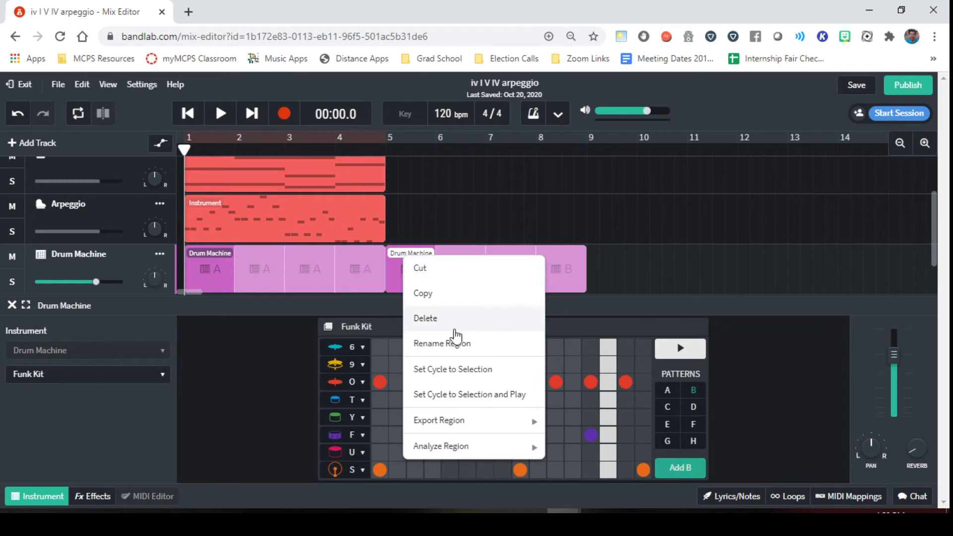
{"action": "left_click", "coordinate": [425, 317]}
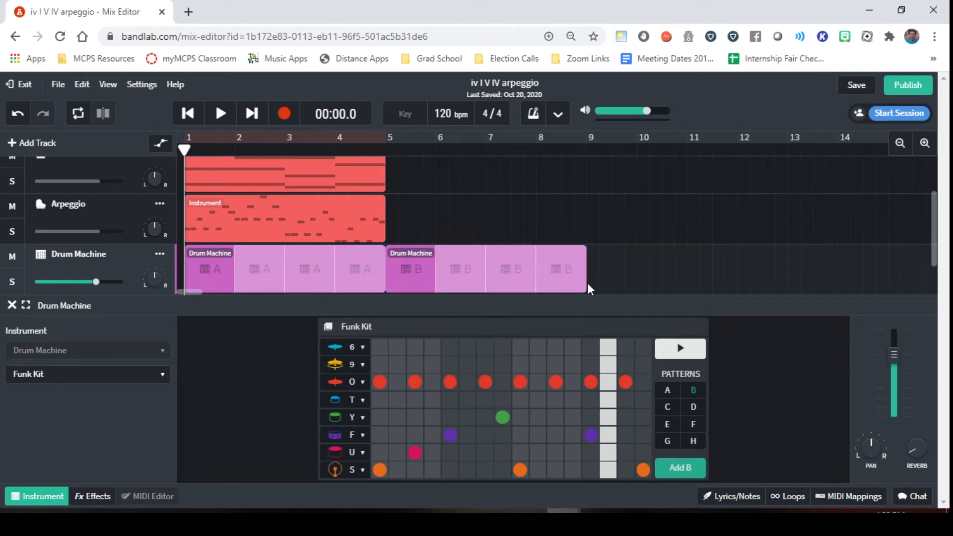
{"action": "left_click", "coordinate": [566, 279]}
{"action": "key", "text": "Delete"}
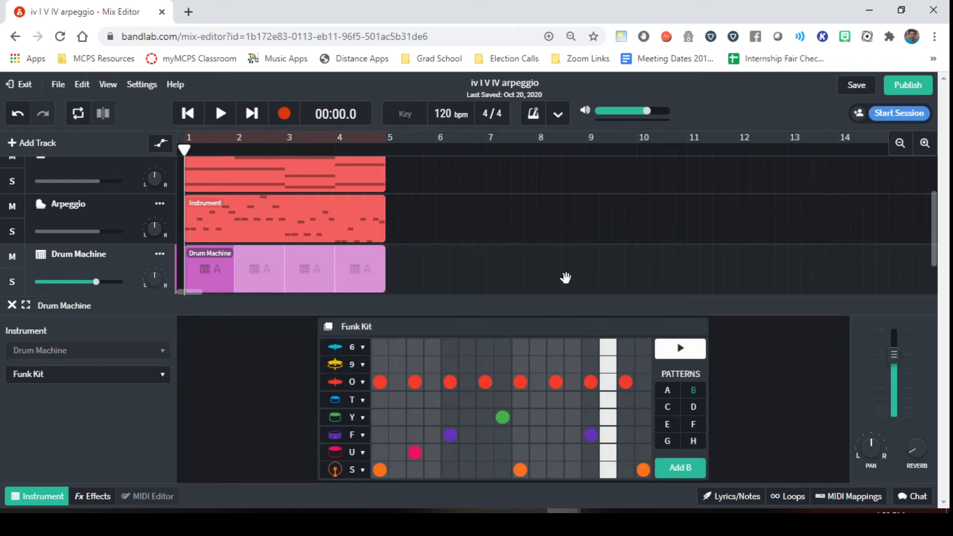
Try adding pattern A and pattern B at bar 1 of the Drum Machine track, undoing each addition
{"action": "left_click", "coordinate": [240, 260]}
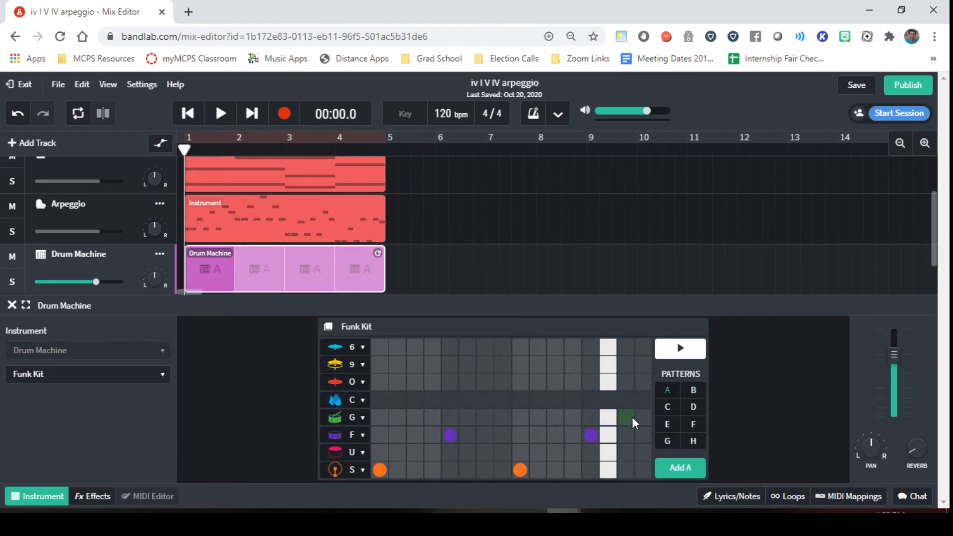
{"action": "left_click", "coordinate": [681, 468]}
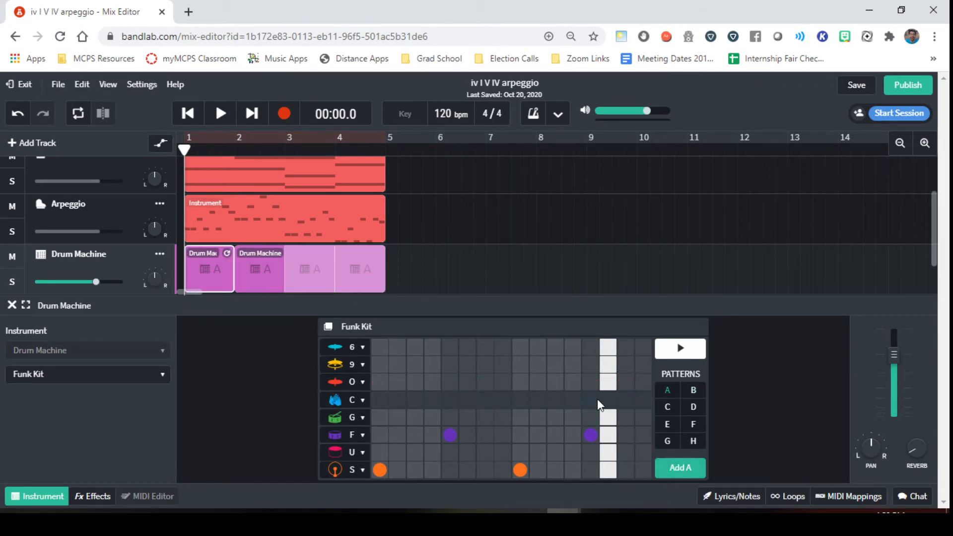
{"action": "key", "text": "ctrl+z"}
{"action": "left_click", "coordinate": [693, 391]}
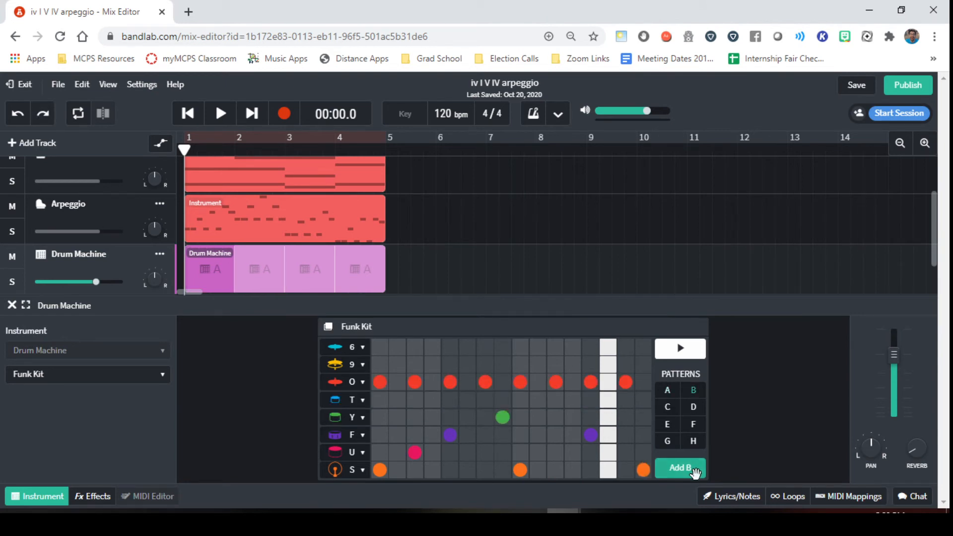
{"action": "left_click", "coordinate": [696, 473]}
{"action": "key", "text": "ctrl+z"}
Add pattern A at bar 1 and delete the remaining pattern A region from bar 2 onward
{"action": "left_click", "coordinate": [668, 391]}
{"action": "left_click", "coordinate": [687, 468]}
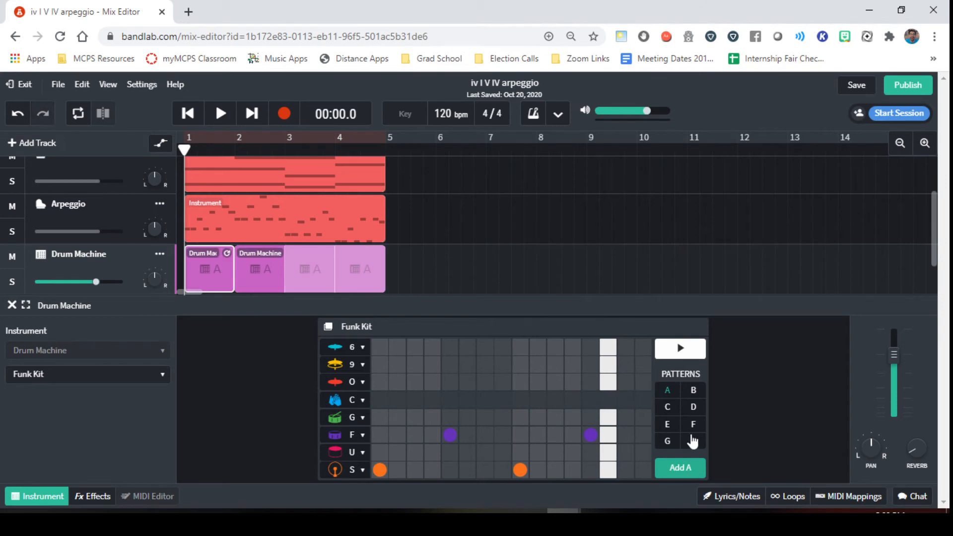
{"action": "left_click", "coordinate": [693, 391]}
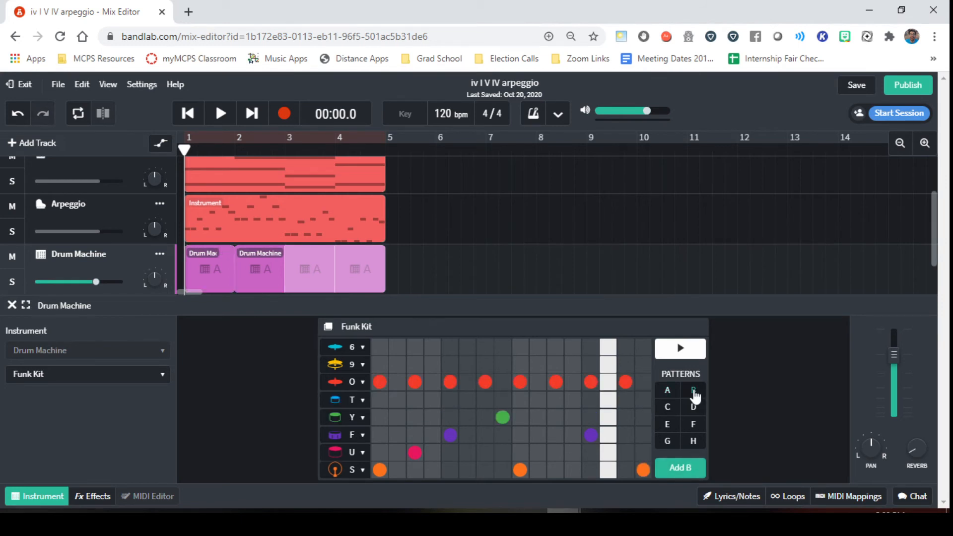
{"action": "left_click", "coordinate": [239, 258]}
{"action": "key", "text": "Delete"}
{"action": "left_click", "coordinate": [211, 270]}
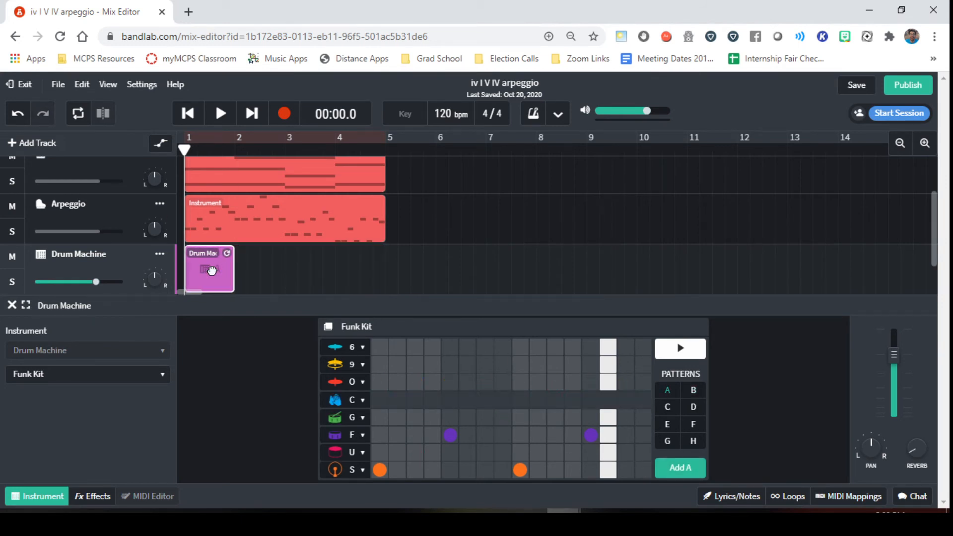
Try adding pattern B at bar 1 and delete the resulting one-bar region
{"action": "left_click", "coordinate": [692, 392]}
{"action": "left_click", "coordinate": [682, 469]}
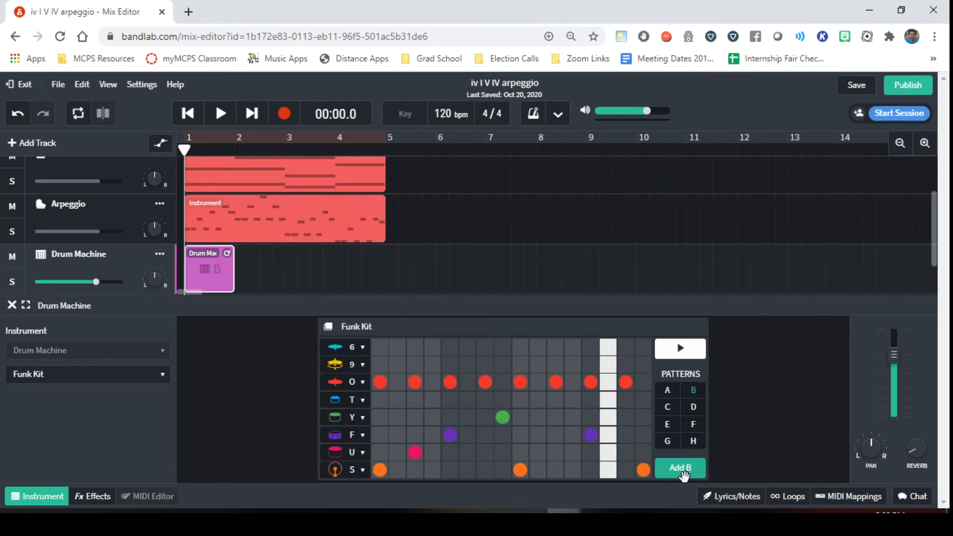
{"action": "left_click", "coordinate": [668, 391]}
{"action": "scroll", "coordinate": [219, 229], "scroll_direction": "down", "scroll_amount": 1}
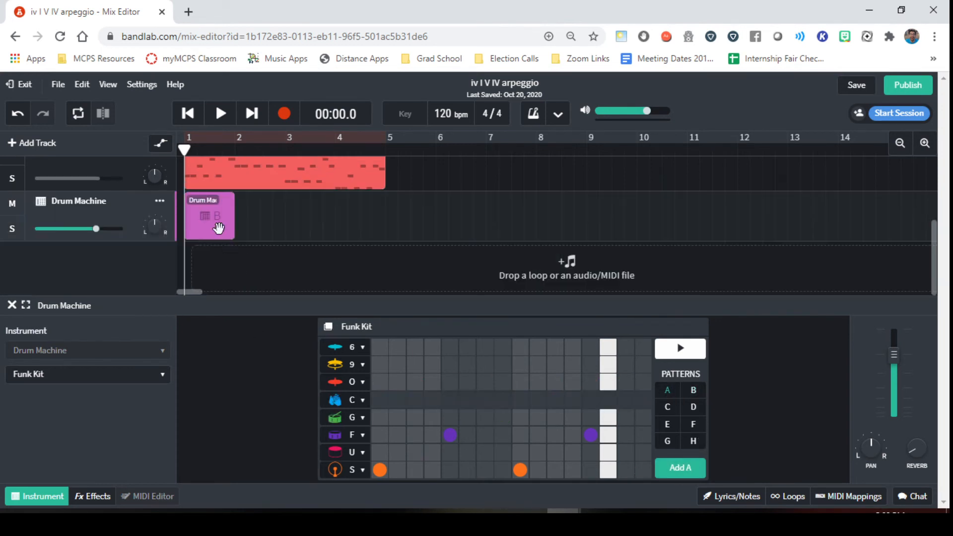
{"action": "left_click", "coordinate": [218, 228]}
{"action": "key", "text": "Delete"}
Try adding patterns A and B one after the other without moving the playhead from bar 1
{"action": "left_click", "coordinate": [667, 391]}
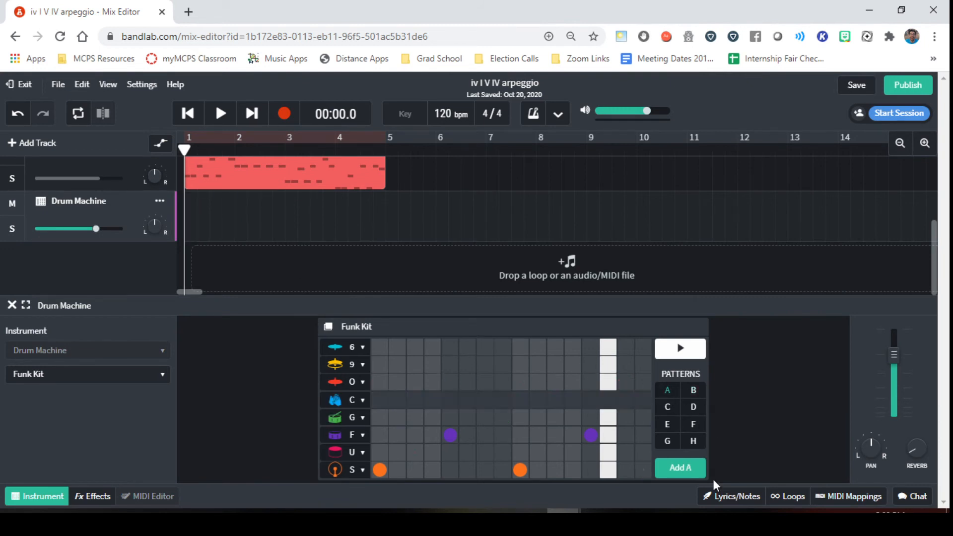
{"action": "left_click", "coordinate": [695, 468]}
{"action": "left_click", "coordinate": [693, 391]}
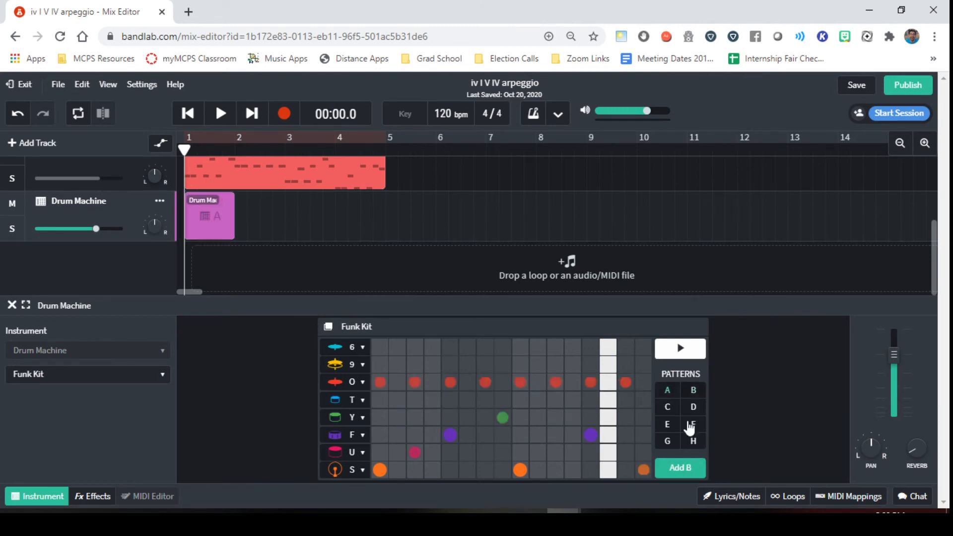
{"action": "left_click", "coordinate": [684, 468]}
{"action": "left_click", "coordinate": [666, 391]}
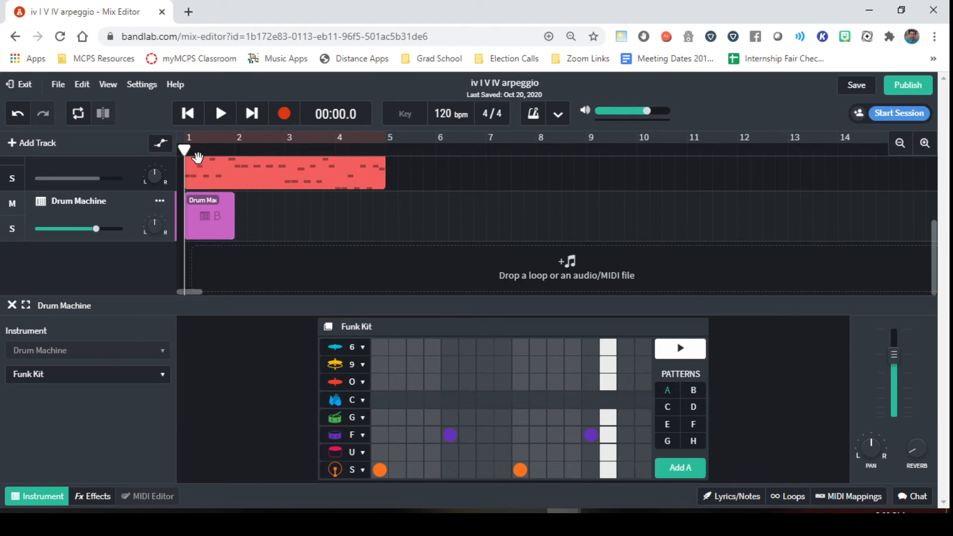
Add pattern A at bar 1 and pattern B at bar 2 of the Drum Machine track
{"action": "left_click_drag", "start_coordinate": [184, 149], "coordinate": [145, 154]}
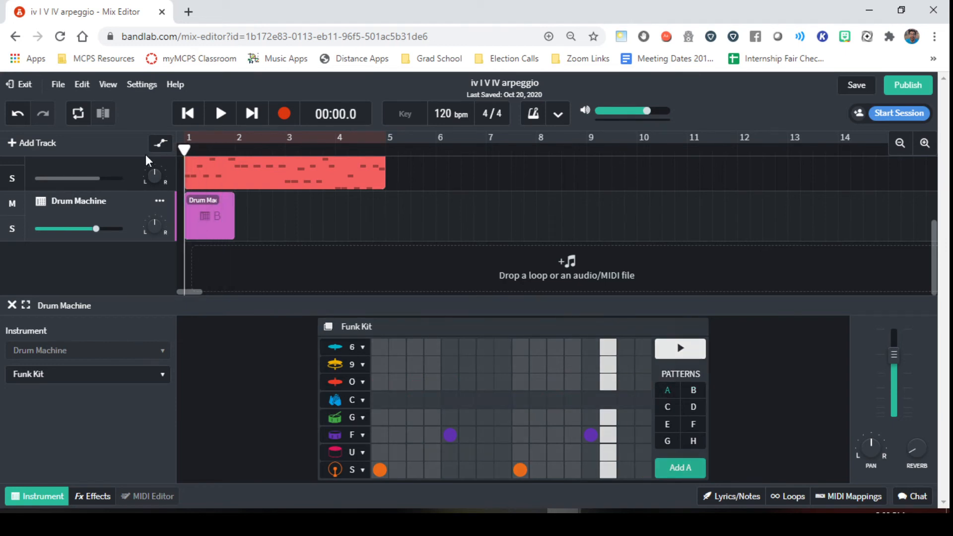
{"action": "left_click", "coordinate": [679, 467]}
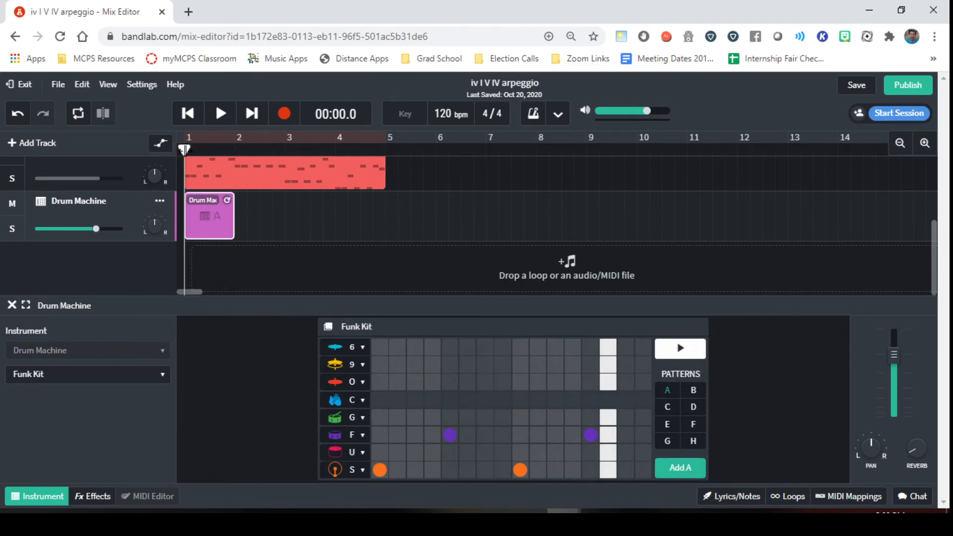
{"action": "left_click_drag", "start_coordinate": [183, 148], "coordinate": [232, 154]}
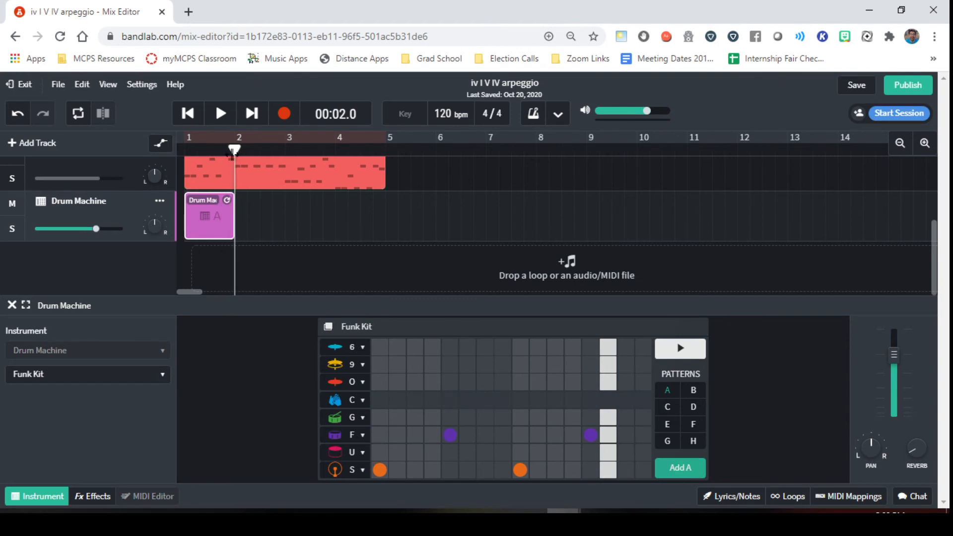
{"action": "left_click", "coordinate": [686, 393]}
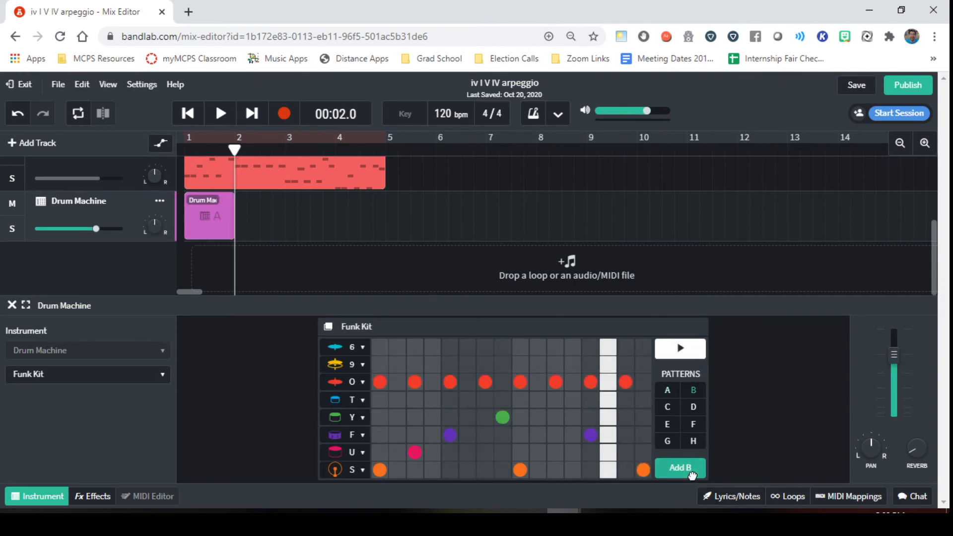
{"action": "left_click", "coordinate": [689, 469]}
{"action": "left_click", "coordinate": [259, 136]}
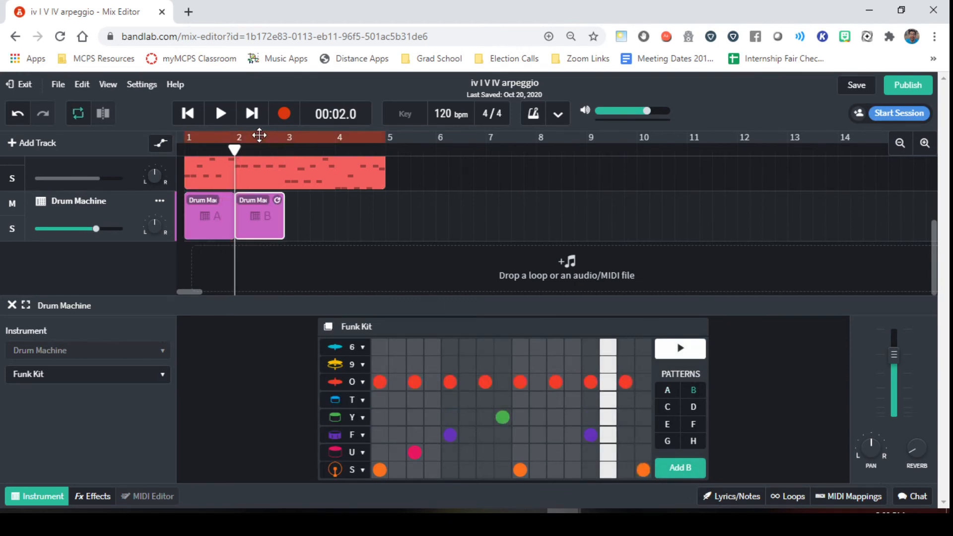
Program kick (S) hits on all four beats of pattern C and add the pattern at bar 3
{"action": "left_click_drag", "start_coordinate": [236, 148], "coordinate": [285, 149]}
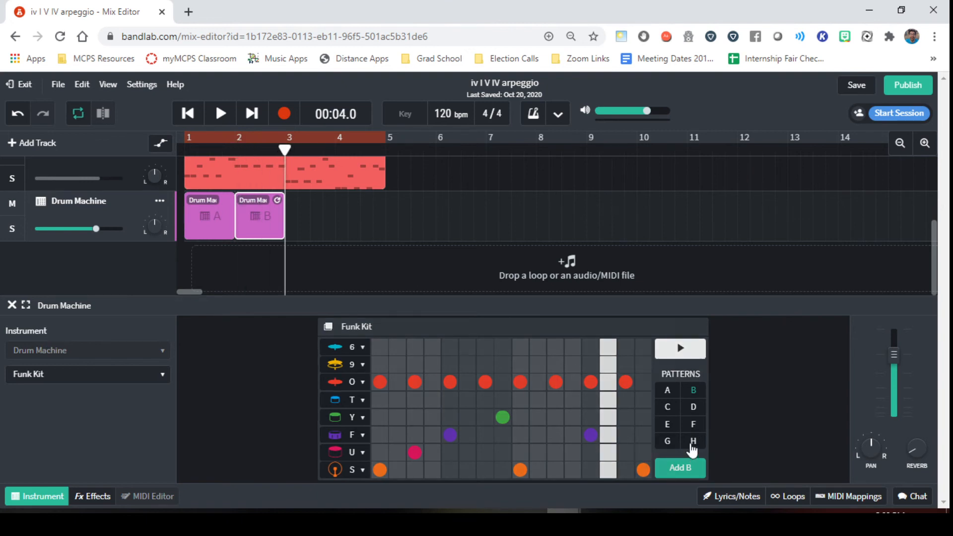
{"action": "left_click", "coordinate": [667, 406]}
{"action": "left_click", "coordinate": [688, 469]}
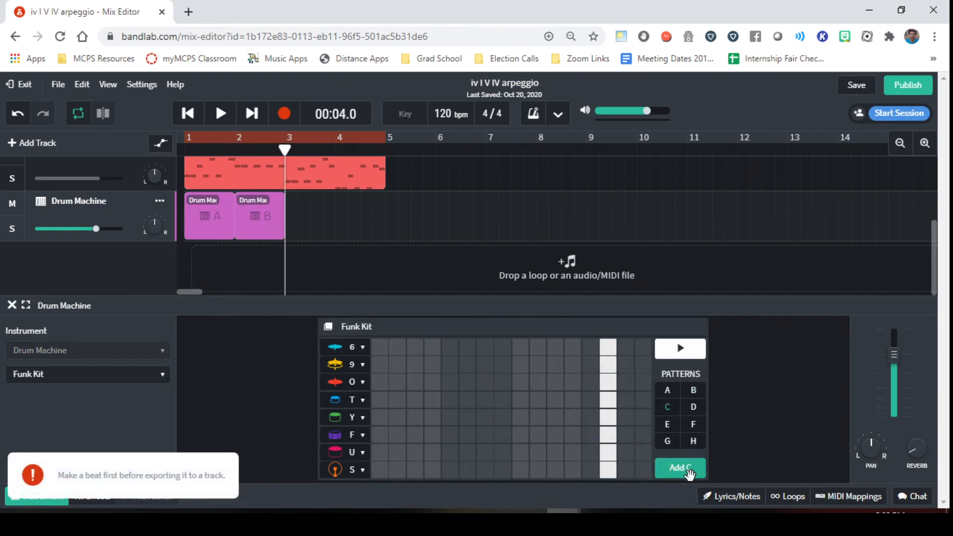
{"action": "left_click", "coordinate": [686, 472]}
{"action": "key", "text": "o"}
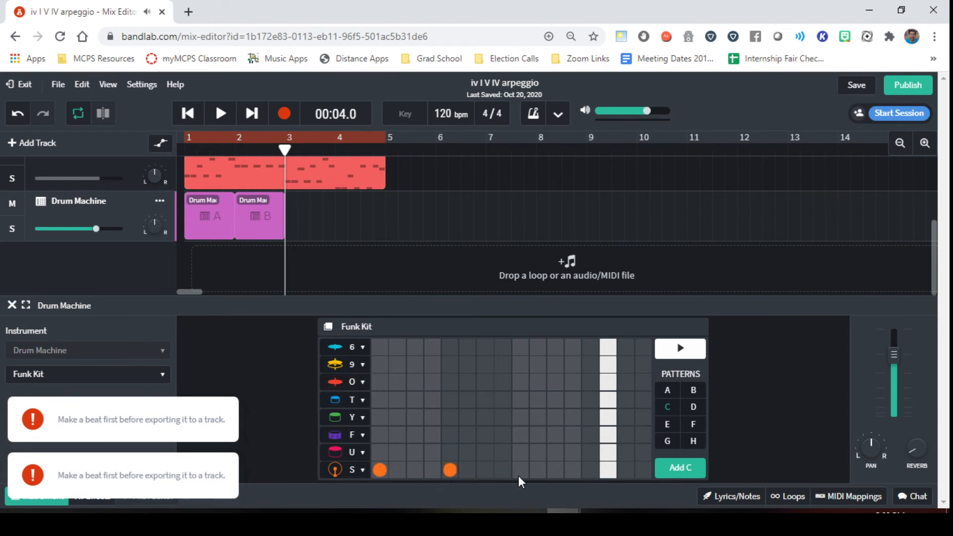
{"action": "left_click", "coordinate": [590, 471]}
{"action": "left_click", "coordinate": [674, 469]}
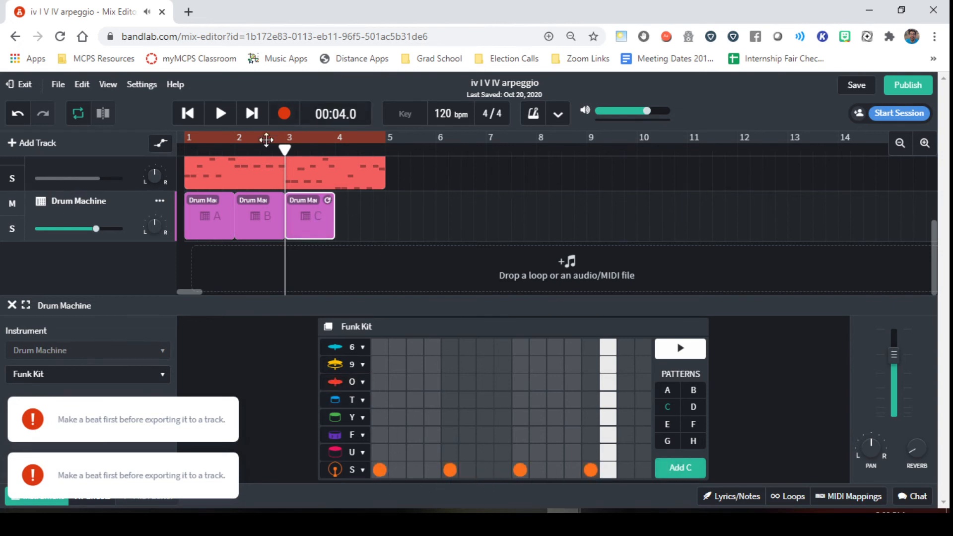
Play the A, B, C drum sequence from the start of the project
{"action": "left_click_drag", "start_coordinate": [284, 149], "coordinate": [138, 150]}
{"action": "key", "text": "space"}
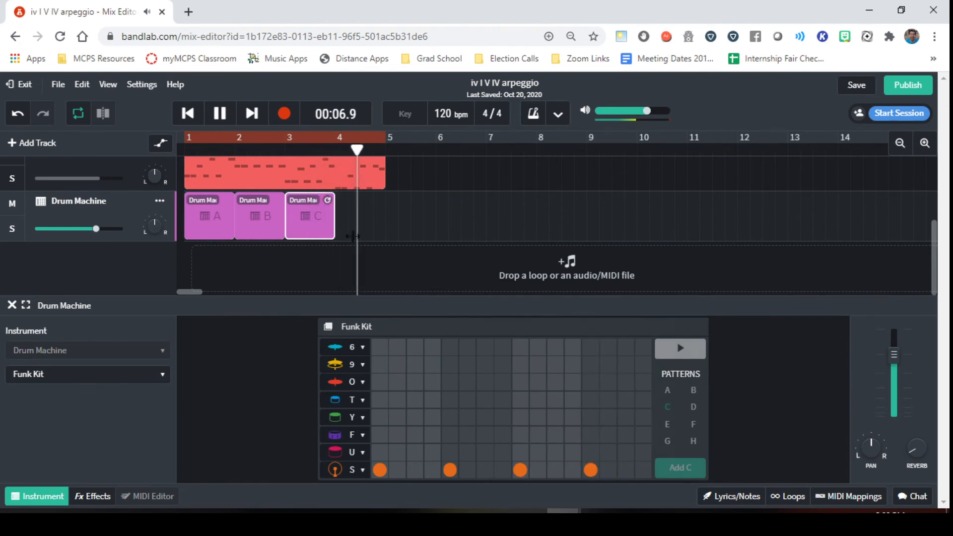
Stop the playback and look over the project's chord, arpeggio and drum tracks
{"action": "key", "text": "space"}
{"action": "scroll", "coordinate": [313, 224], "scroll_direction": "up", "scroll_amount": 2}
{"action": "scroll", "coordinate": [320, 238], "scroll_direction": "down", "scroll_amount": 2}
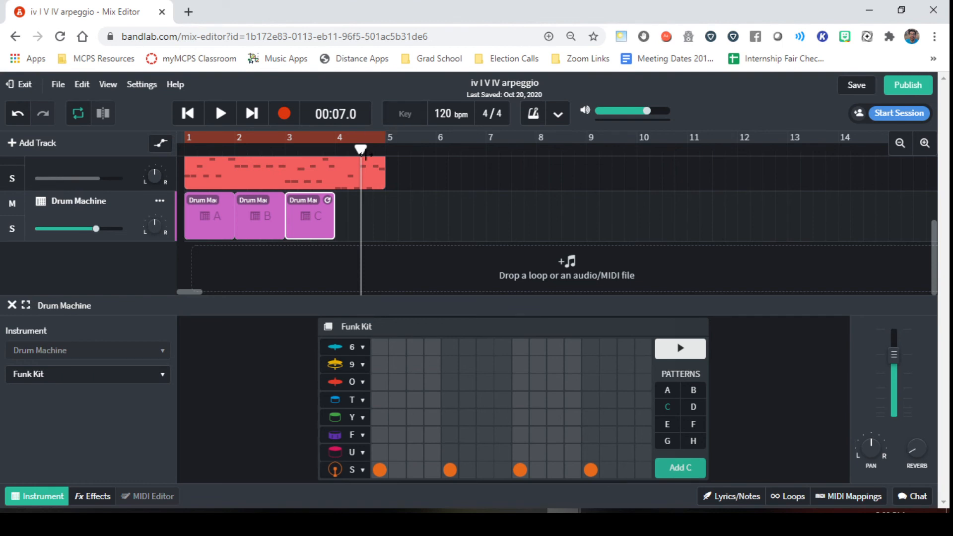
{"action": "scroll", "coordinate": [494, 201], "scroll_direction": "up", "scroll_amount": 2}
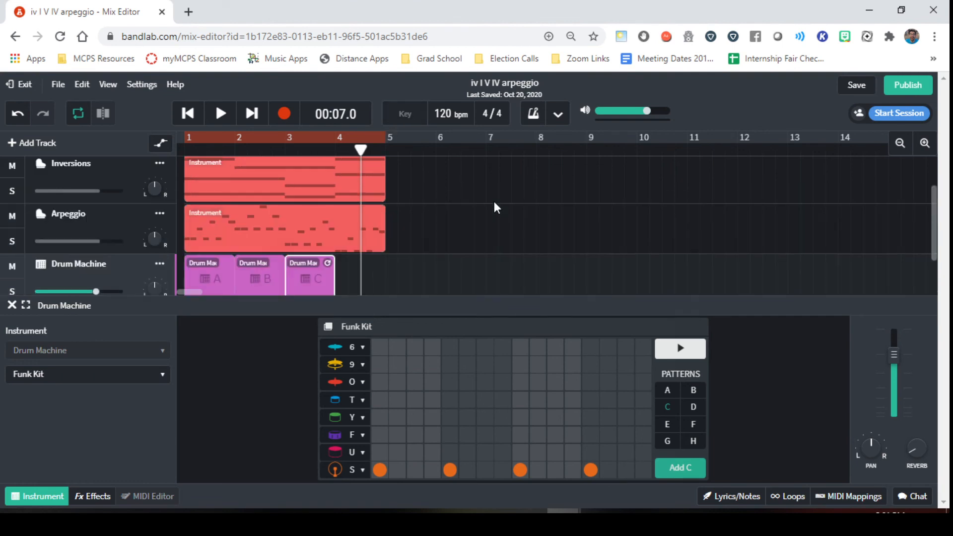
{"action": "scroll", "coordinate": [405, 195], "scroll_direction": "down", "scroll_amount": 2}
{"action": "scroll", "coordinate": [405, 194], "scroll_direction": "up", "scroll_amount": 1}
{"action": "scroll", "coordinate": [405, 195], "scroll_direction": "down", "scroll_amount": 1}
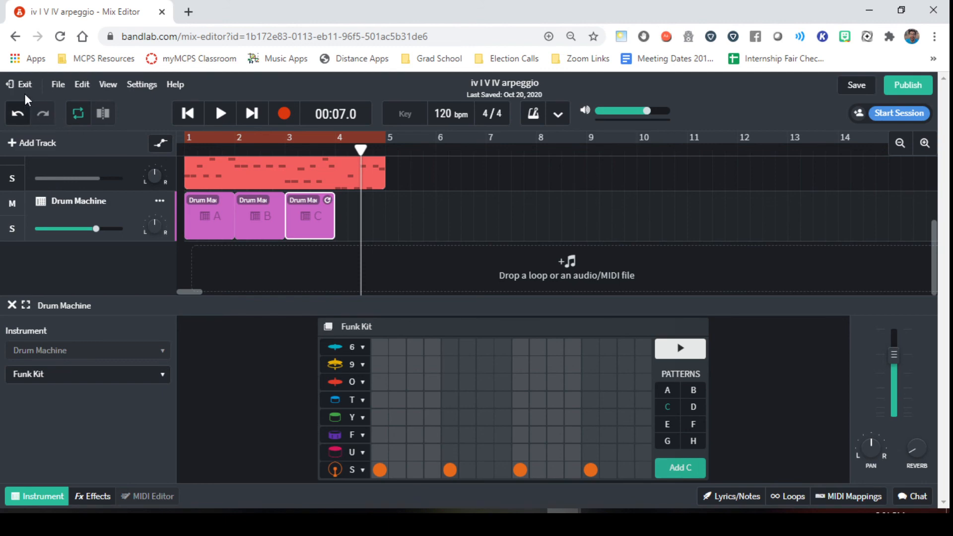
Add a second Drum Machine track and open its 808 Kit pattern editor
{"action": "left_click", "coordinate": [21, 145]}
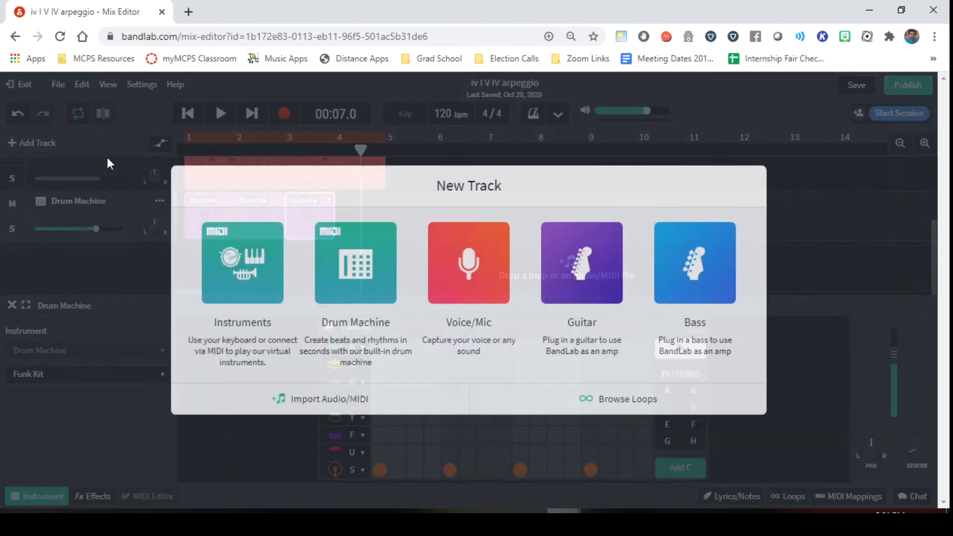
{"action": "left_click", "coordinate": [368, 269]}
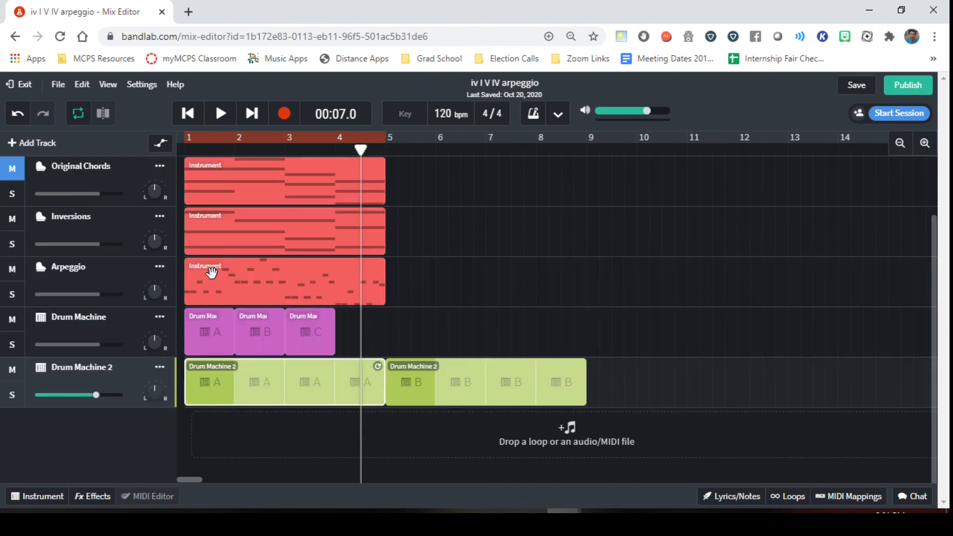
{"action": "double_click", "coordinate": [211, 272]}
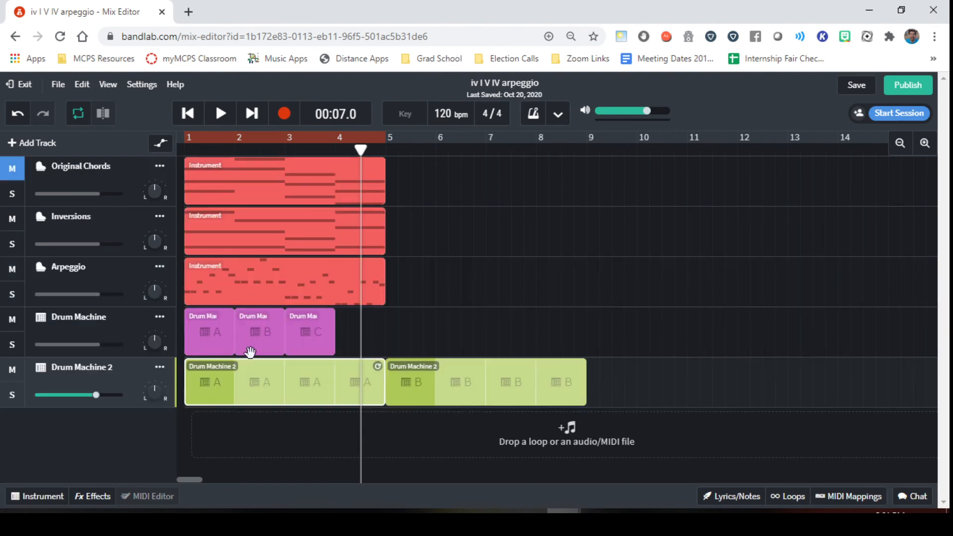
{"action": "left_click", "coordinate": [35, 498]}
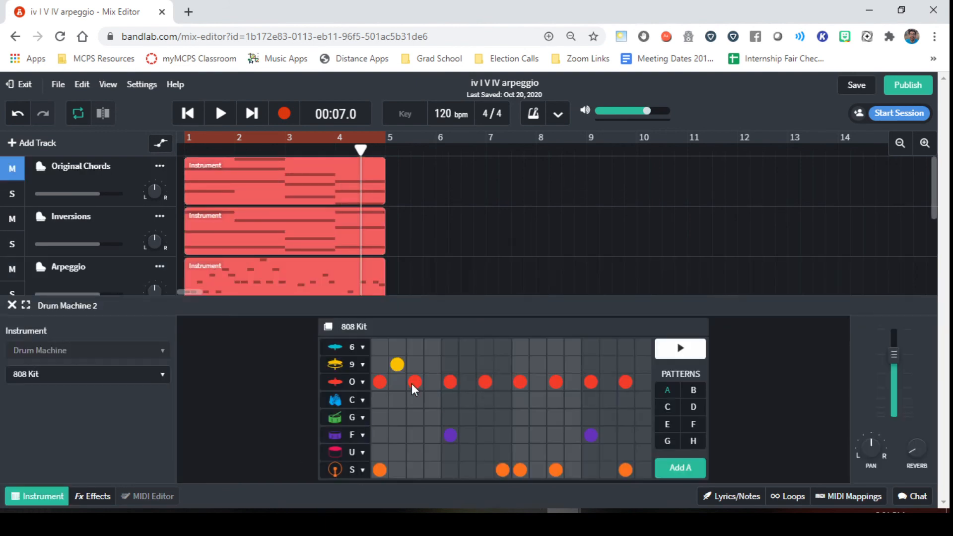
Delete the default pattern A and B regions from the Drum Machine 2 track
{"action": "left_click", "coordinate": [667, 406]}
{"action": "scroll", "coordinate": [429, 258], "scroll_direction": "down", "scroll_amount": 3}
{"action": "left_click", "coordinate": [256, 224]}
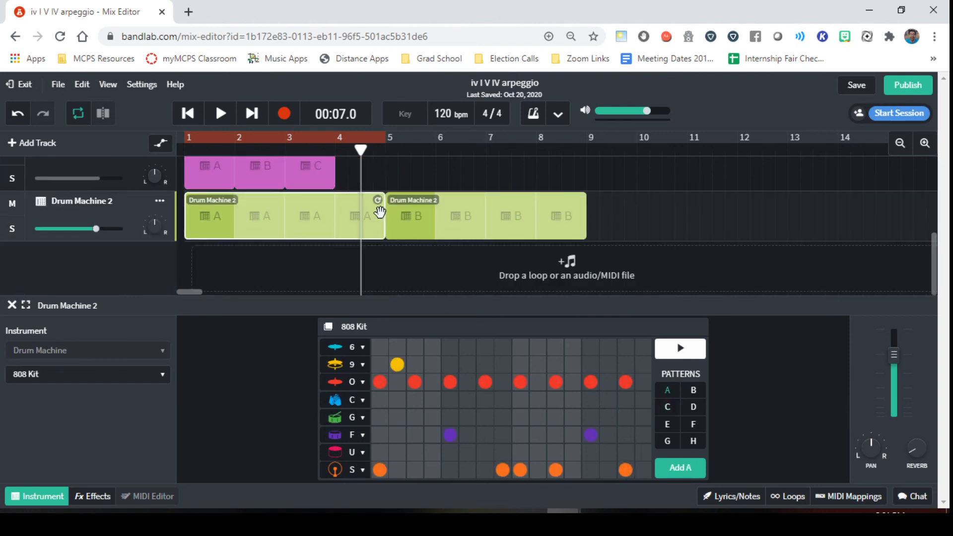
{"action": "key", "text": "Delete"}
{"action": "left_click", "coordinate": [487, 215]}
{"action": "key", "text": "Delete"}
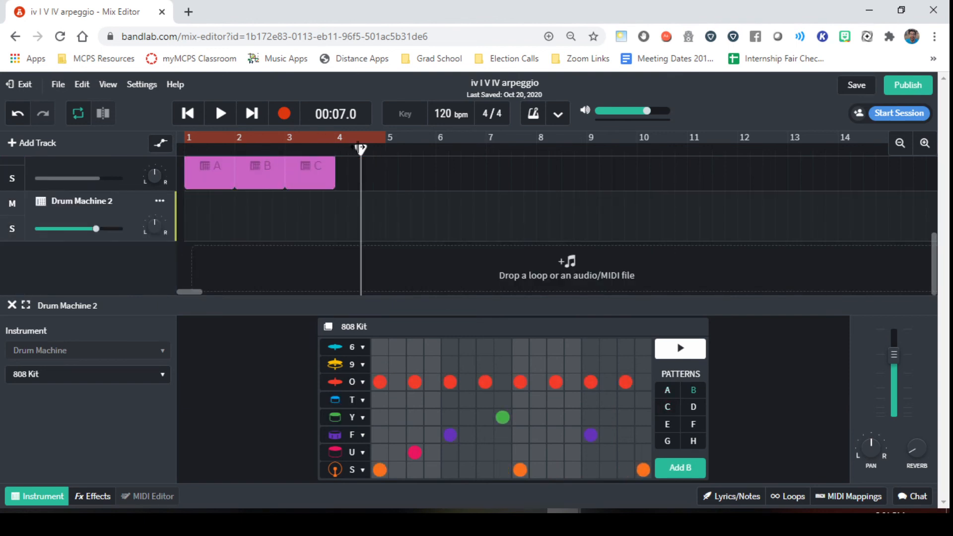
Program a single cymbal (9) hit on the first step of pattern C and add it at bar 1 of Drum Machine 2
{"action": "left_click_drag", "start_coordinate": [359, 148], "coordinate": [184, 150]}
{"action": "left_click", "coordinate": [663, 409]}
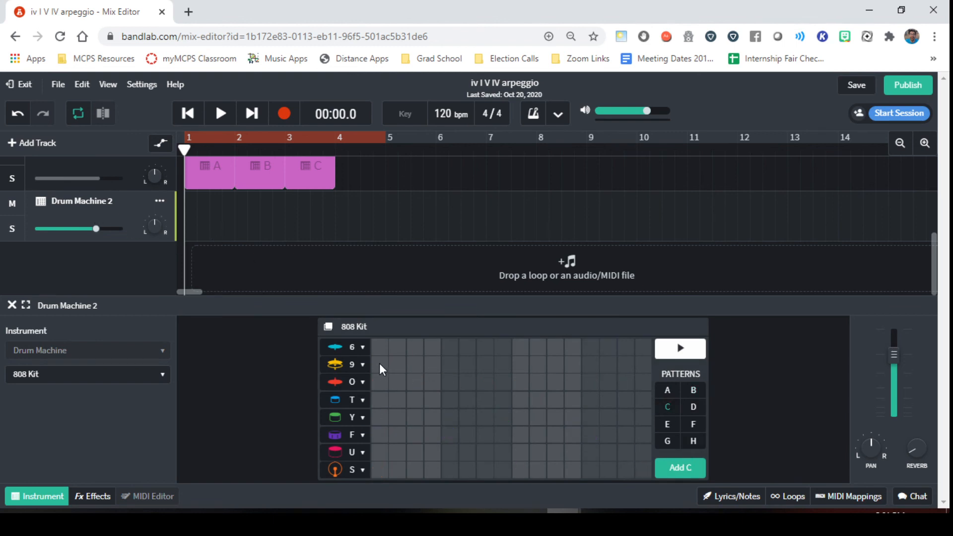
{"action": "key", "text": "space"}
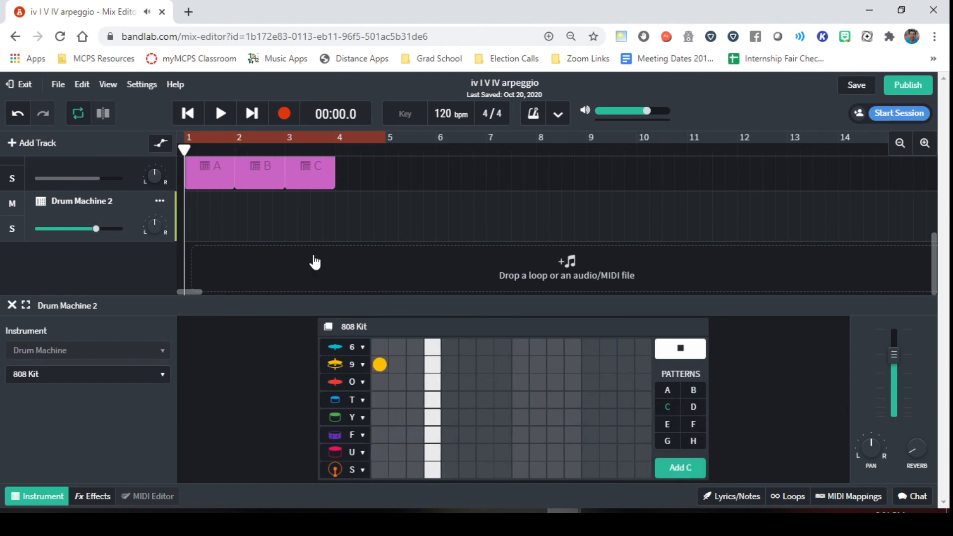
{"action": "key", "text": "space"}
{"action": "left_click", "coordinate": [689, 468]}
Play the first bar of the project with the new cymbal region, and stop both the playback and the pattern preview
{"action": "key", "text": "space"}
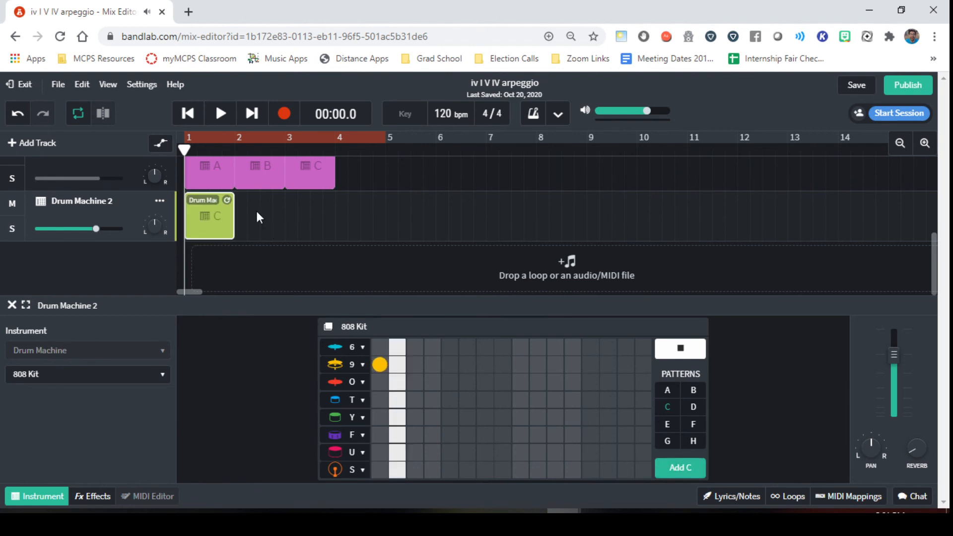
{"action": "key", "text": "space"}
{"action": "left_click", "coordinate": [221, 115]}
{"action": "scroll", "coordinate": [304, 211], "scroll_direction": "up", "scroll_amount": 2}
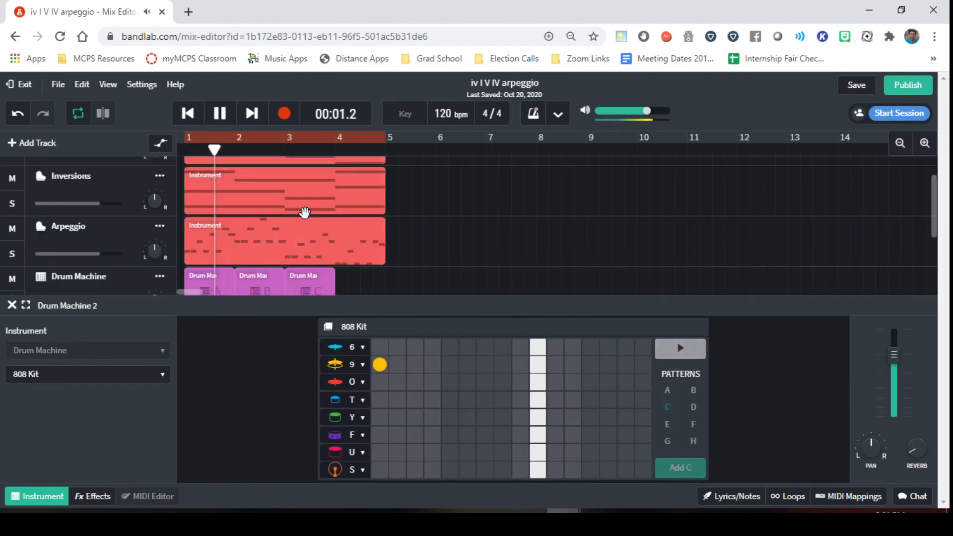
{"action": "scroll", "coordinate": [293, 215], "scroll_direction": "down", "scroll_amount": 1}
{"action": "key", "text": "space"}
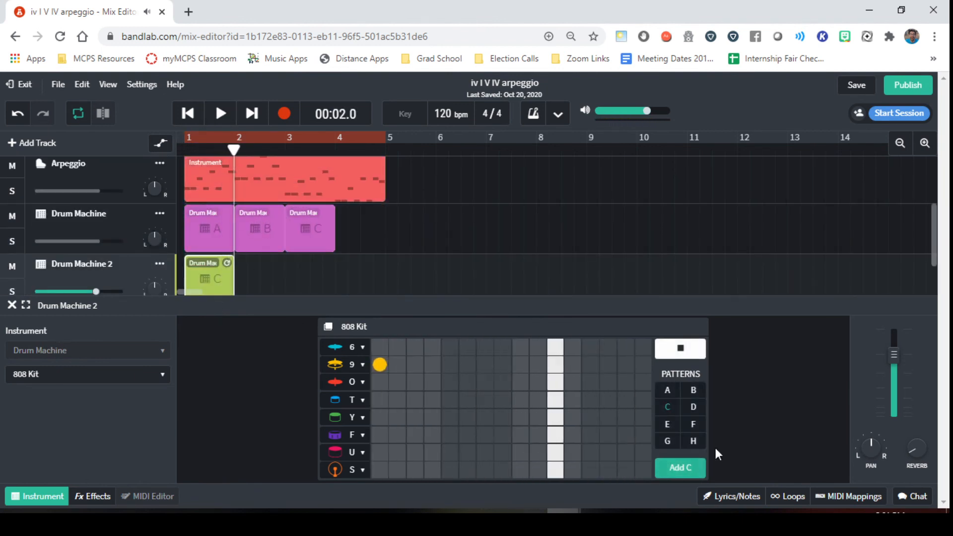
{"action": "left_click", "coordinate": [680, 348]}
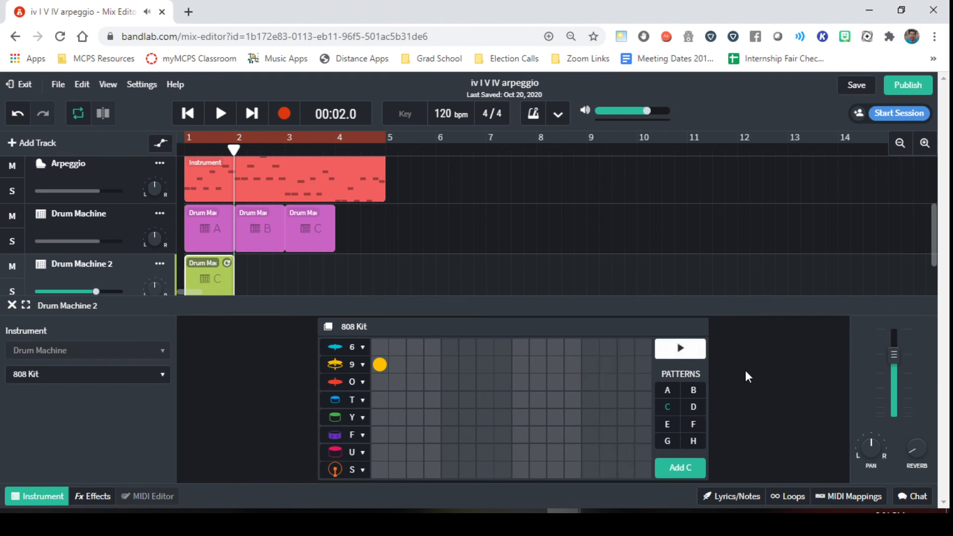
{"action": "scroll", "coordinate": [386, 234], "scroll_direction": "down", "scroll_amount": 1}
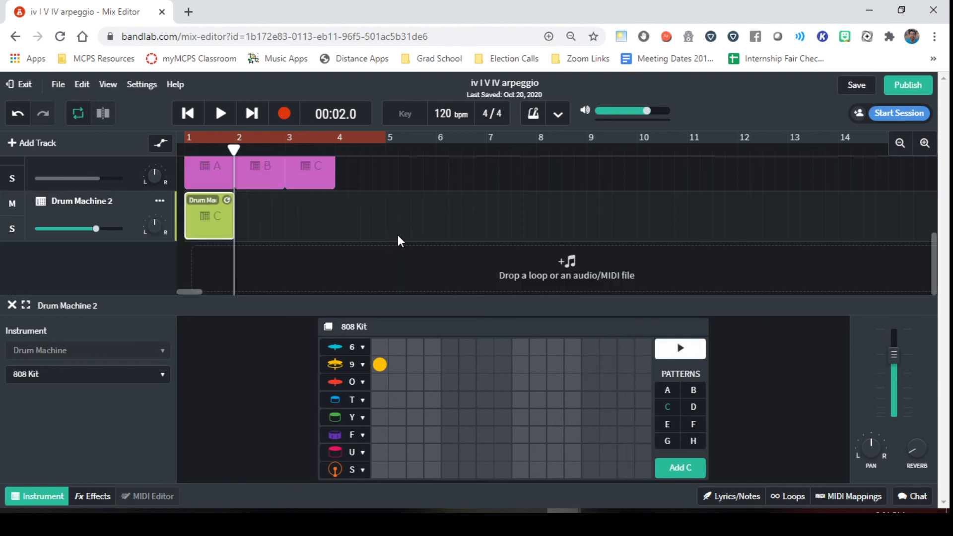
{"action": "scroll", "coordinate": [334, 222], "scroll_direction": "up", "scroll_amount": 2}
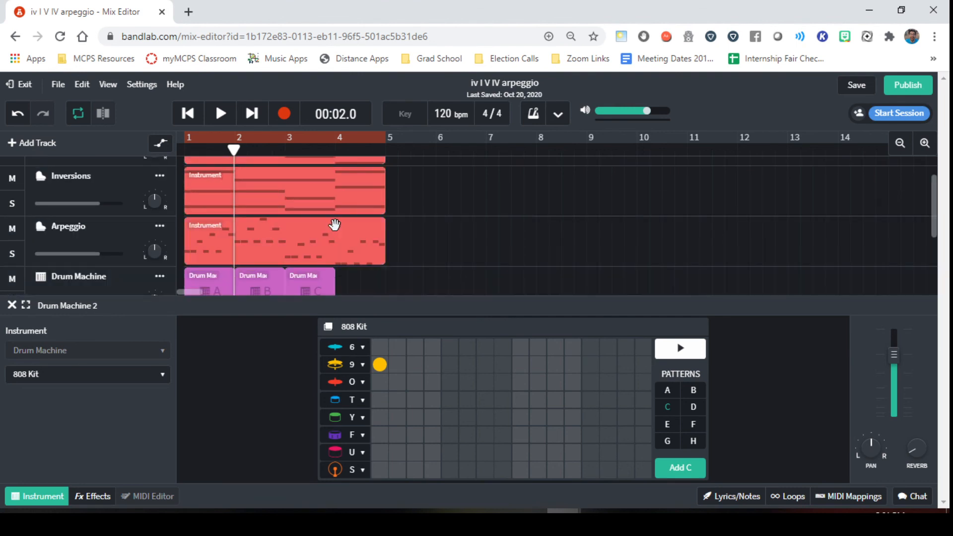
{"action": "scroll", "coordinate": [287, 215], "scroll_direction": "down", "scroll_amount": 2}
{"action": "scroll", "coordinate": [242, 226], "scroll_direction": "up", "scroll_amount": 2}
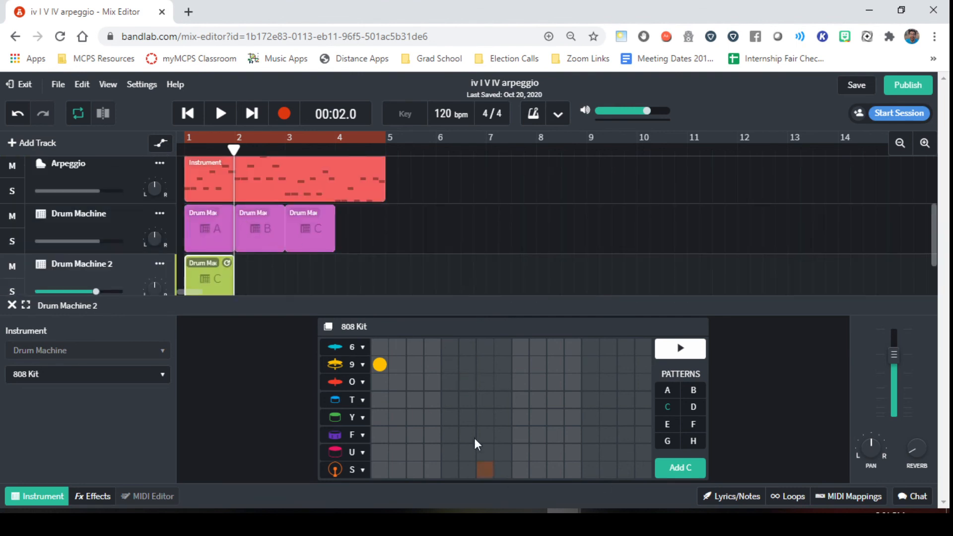